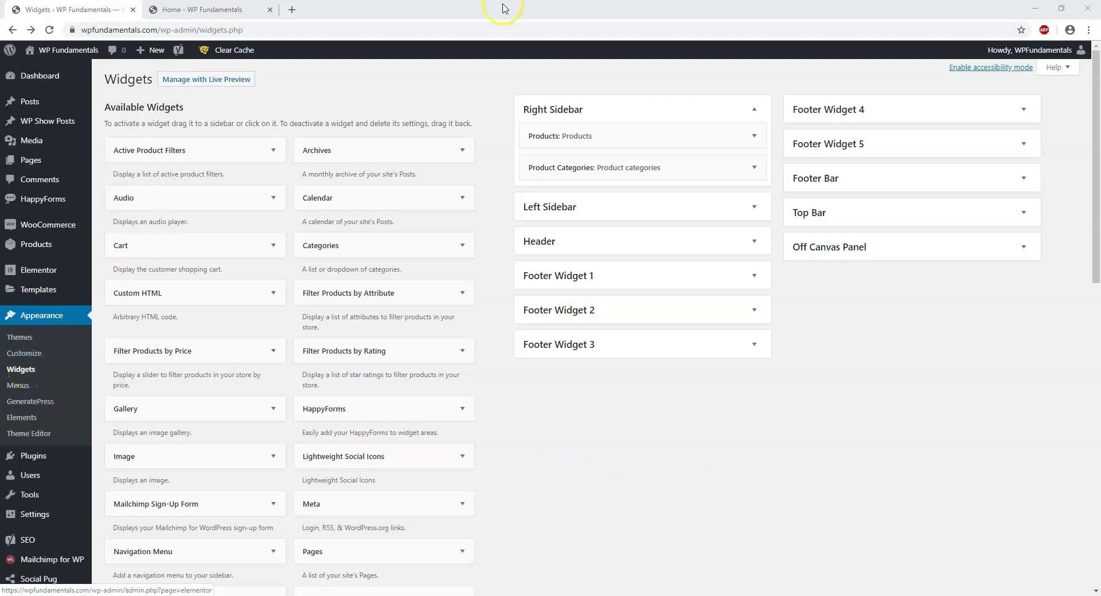
Step: Open the Summer Wrap-up post from the live home page and examine its layout for a sidebar
{"action": "left_click", "coordinate": [192, 8]}
{"action": "scroll", "coordinate": [745, 350], "scroll_direction": "down", "scroll_amount": 8}
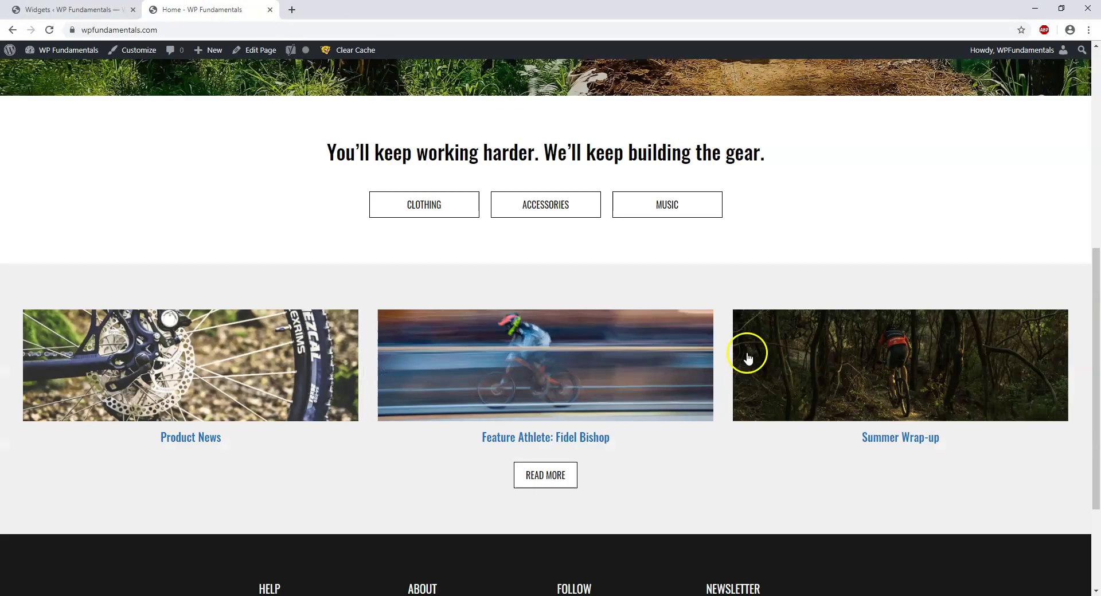
{"action": "left_click", "coordinate": [955, 330]}
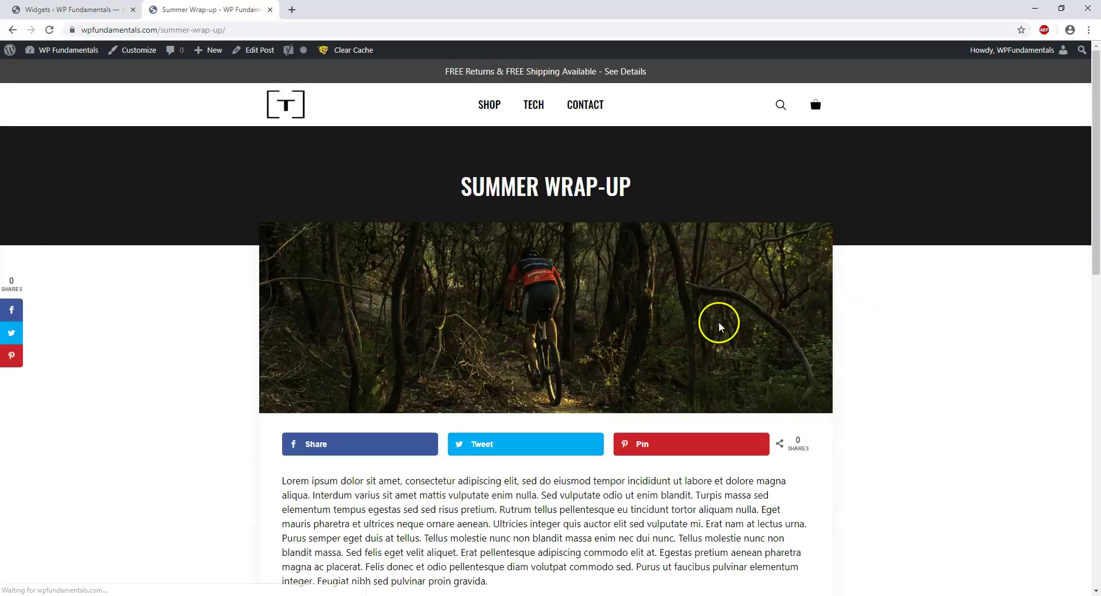
{"action": "scroll", "coordinate": [917, 281], "scroll_direction": "down", "scroll_amount": 7}
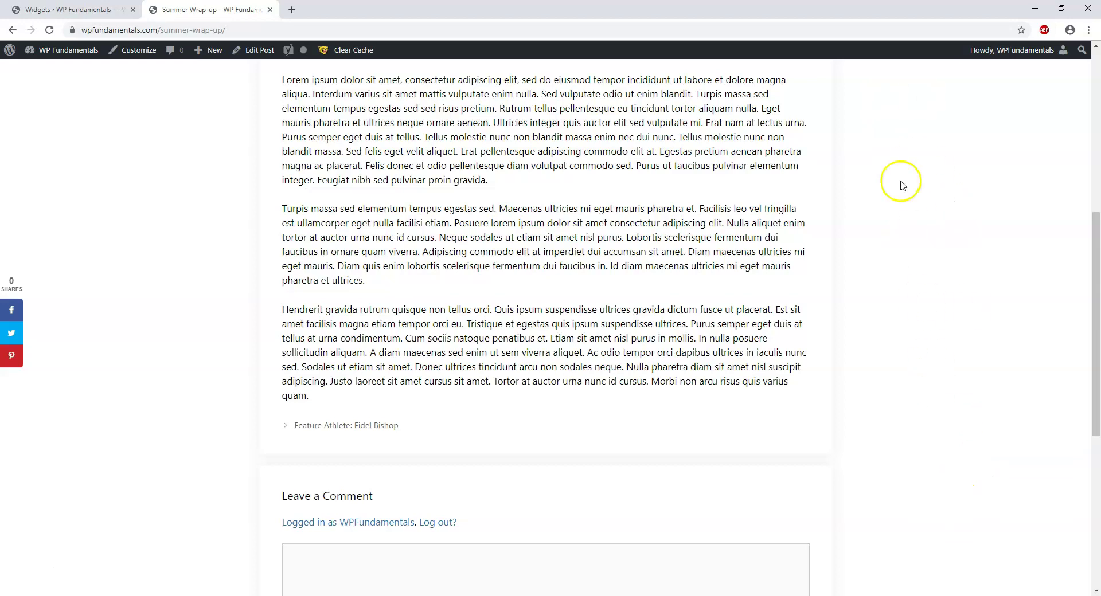
{"action": "scroll", "coordinate": [872, 319], "scroll_direction": "down", "scroll_amount": 5}
{"action": "scroll", "coordinate": [867, 317], "scroll_direction": "up", "scroll_amount": 5}
{"action": "scroll", "coordinate": [867, 317], "scroll_direction": "up", "scroll_amount": 7}
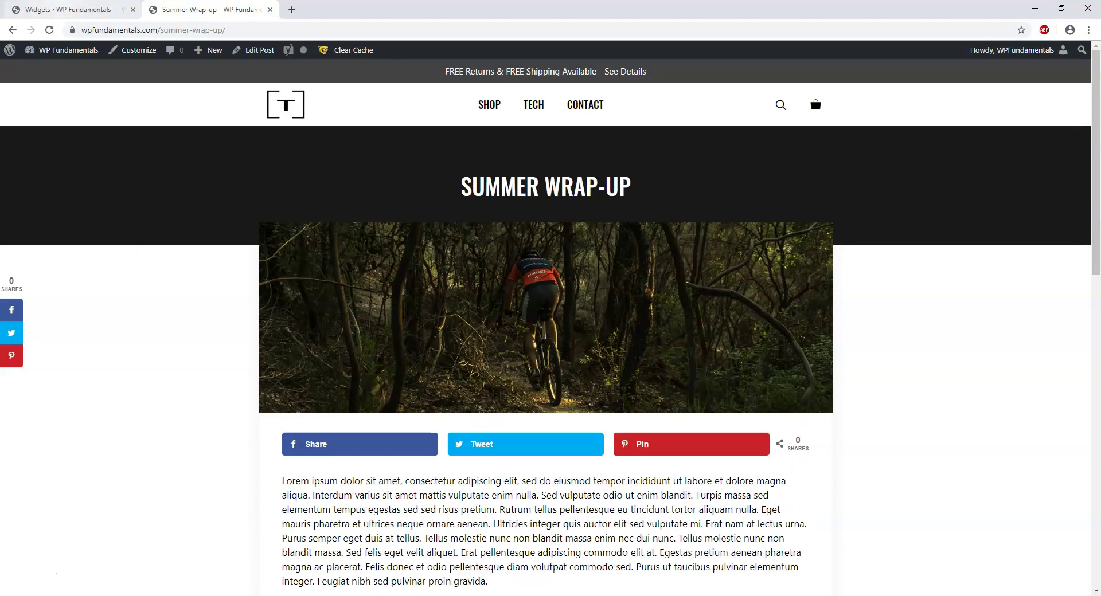
Step: Open the admin posts list in a separate browser tab and open the Summer Wrap-up post for editing
{"action": "left_click", "coordinate": [68, 10]}
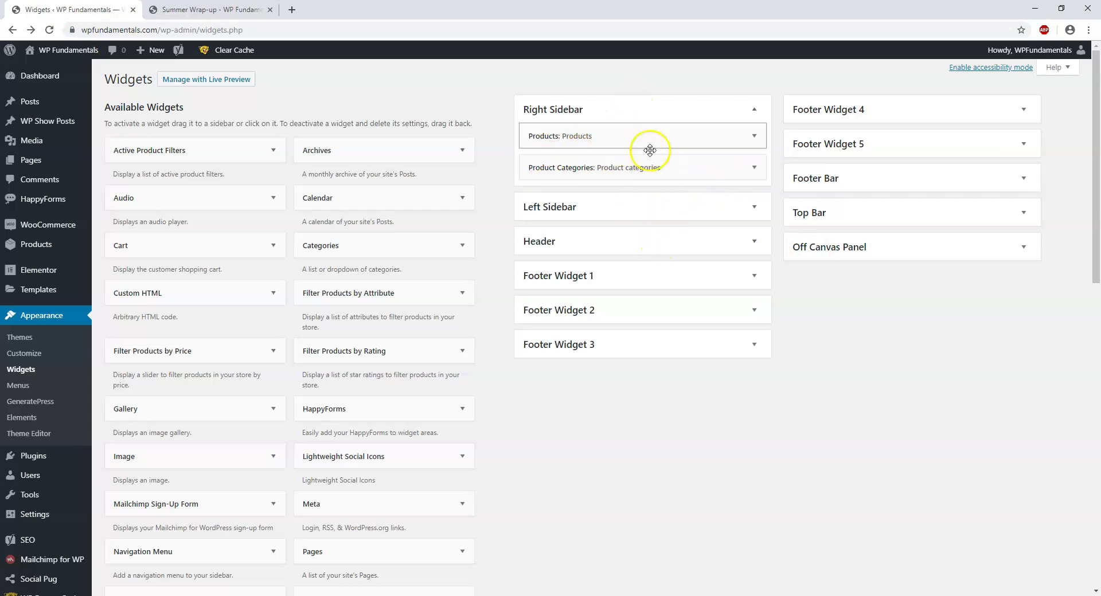
{"action": "right_click", "coordinate": [27, 106]}
{"action": "left_click", "coordinate": [57, 106]}
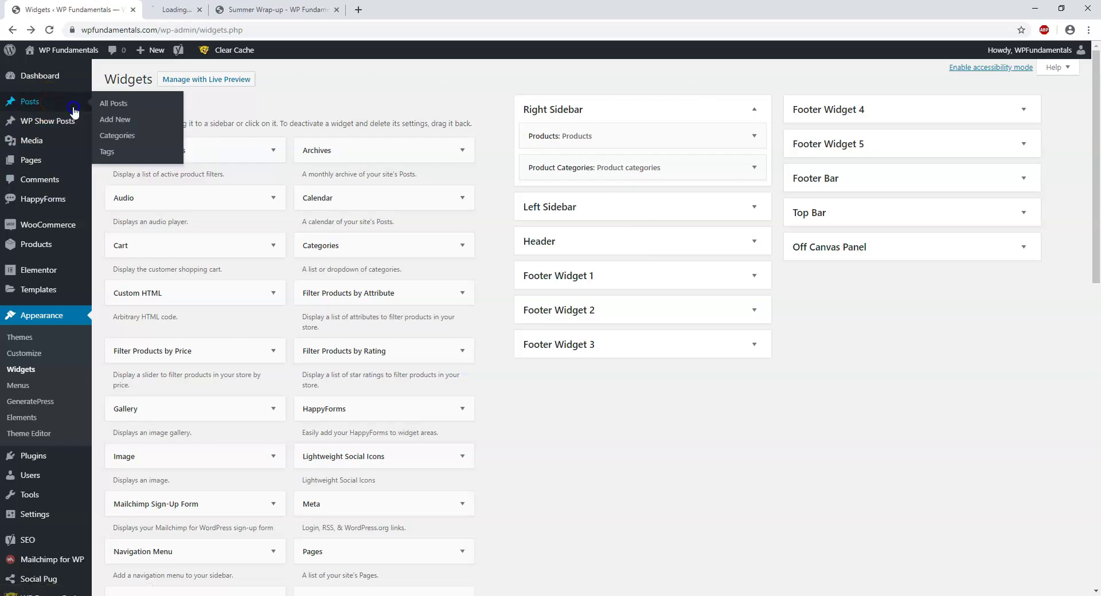
{"action": "left_click", "coordinate": [247, 10]}
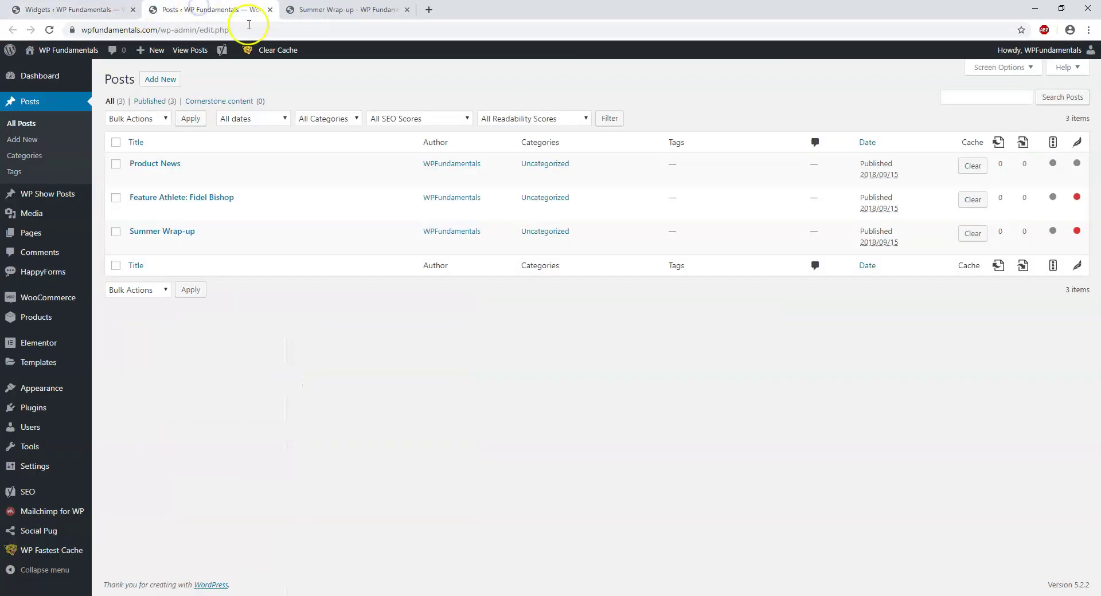
{"action": "mouse_move", "coordinate": [216, 234]}
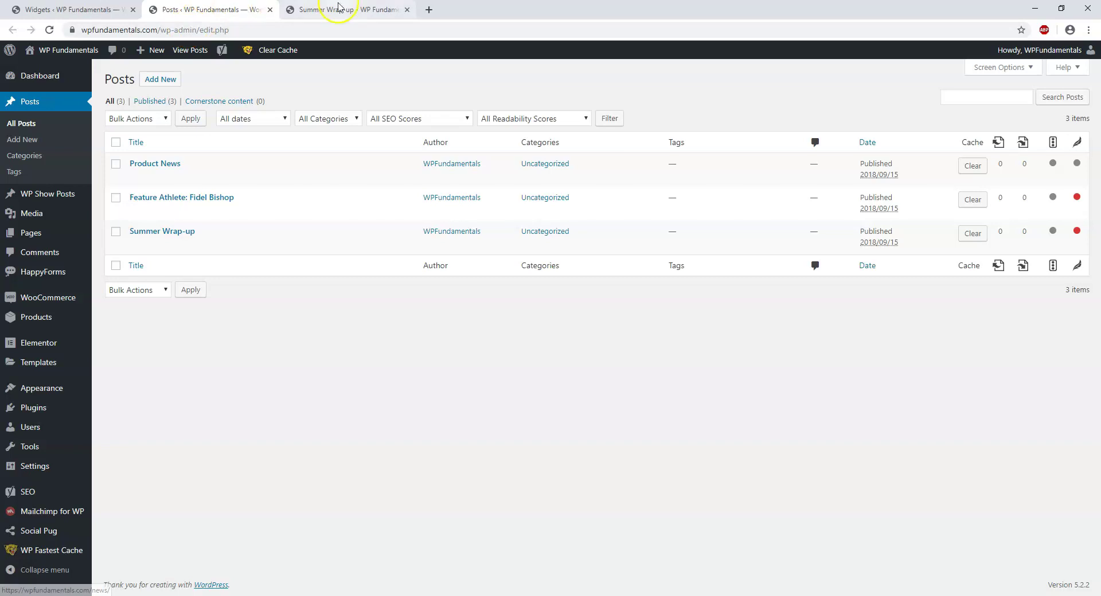
{"action": "left_click", "coordinate": [134, 242]}
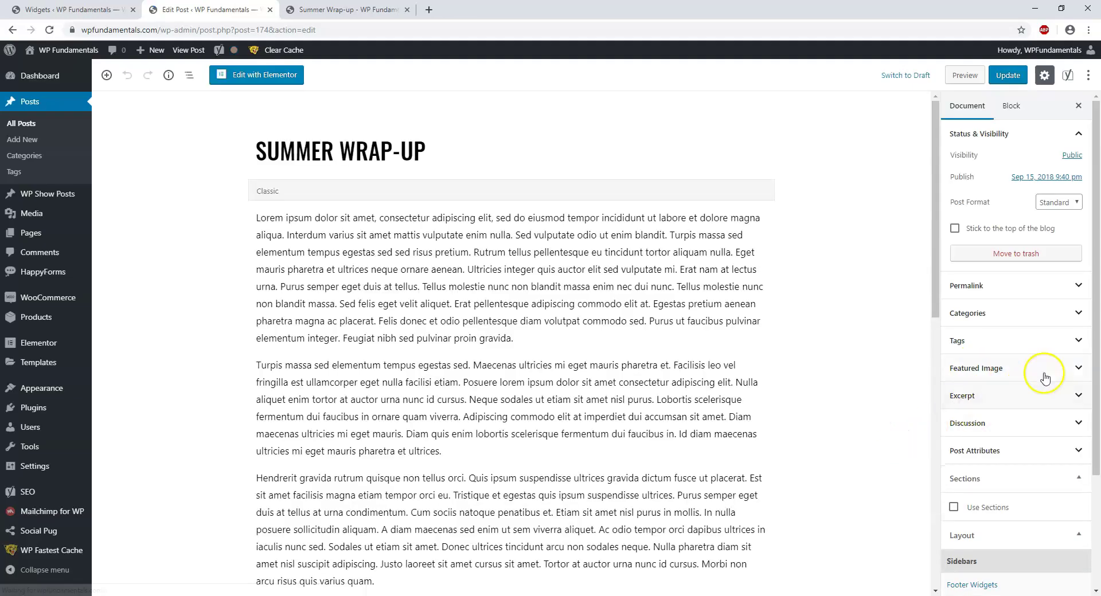
Step: Set the Summer Wrap-up post's sidebar layout to Content / Sidebar and update the post
{"action": "left_click_drag", "start_coordinate": [1095, 191], "coordinate": [1084, 311]}
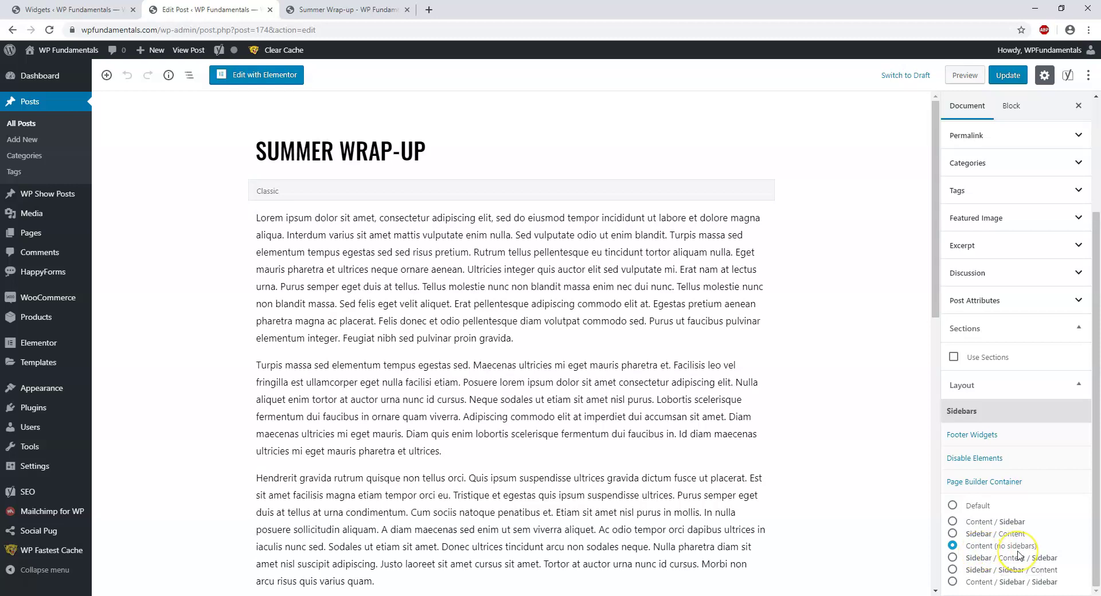
{"action": "left_click", "coordinate": [981, 521]}
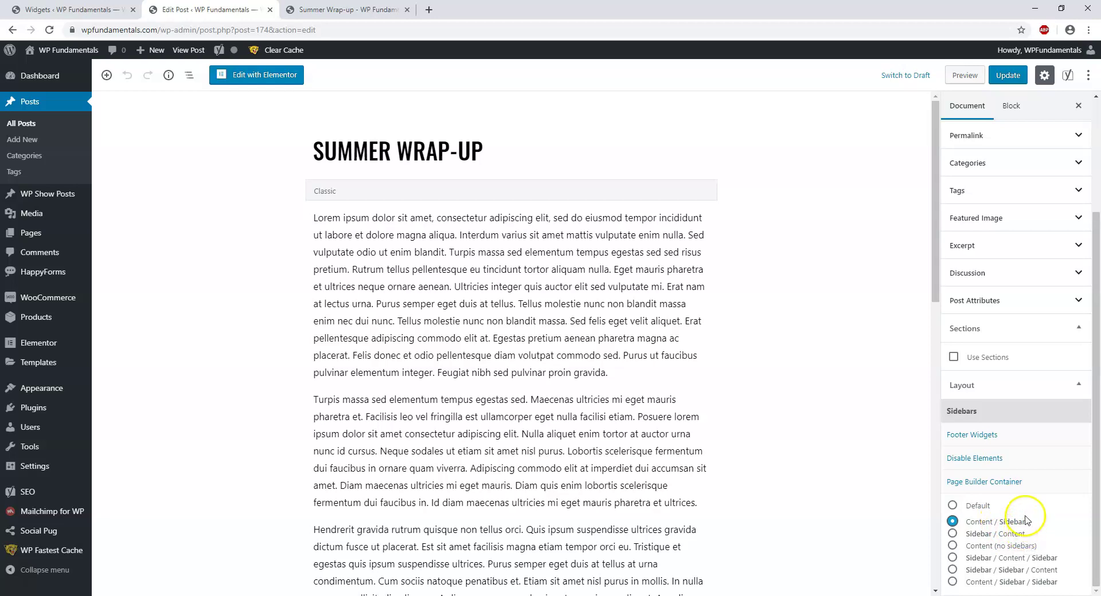
{"action": "left_click", "coordinate": [1008, 76]}
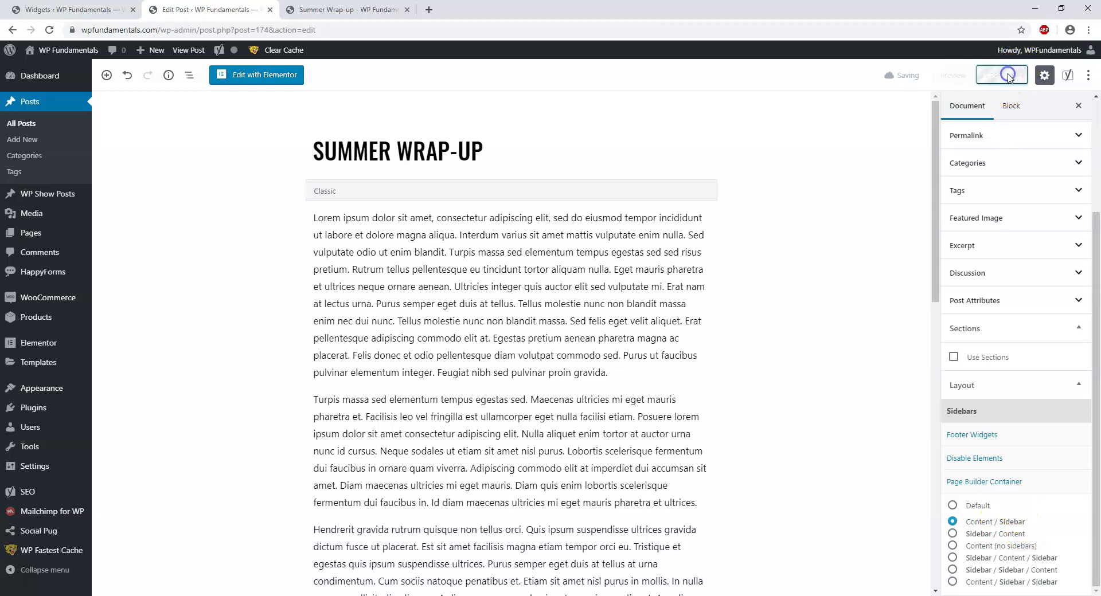
Step: Reload the live Summer Wrap-up post and examine the widgets in its sidebar
{"action": "left_click", "coordinate": [321, 9]}
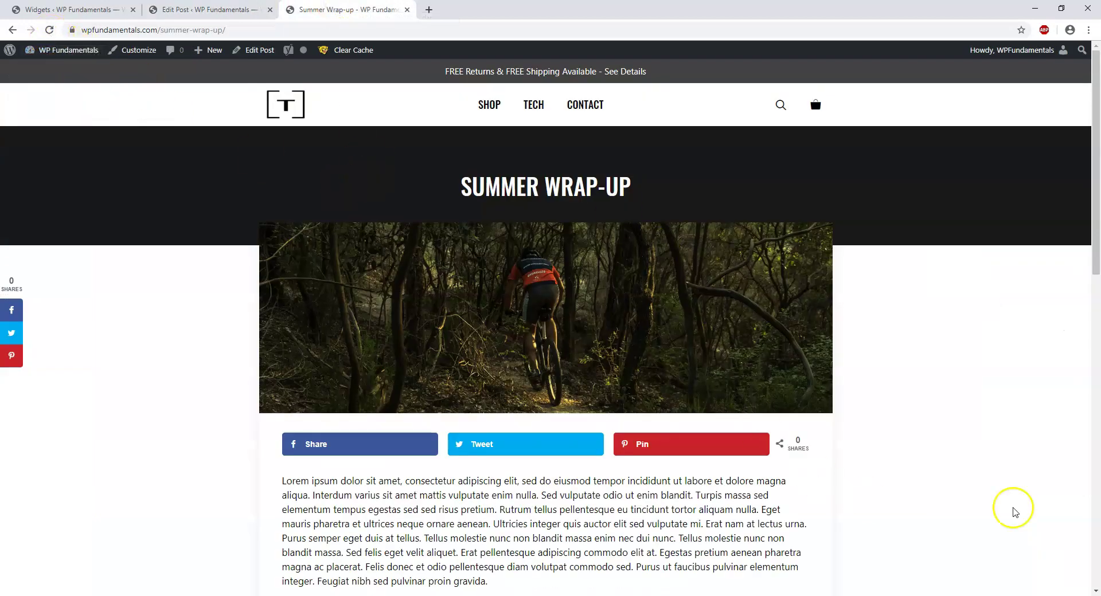
{"action": "left_click", "coordinate": [63, 34]}
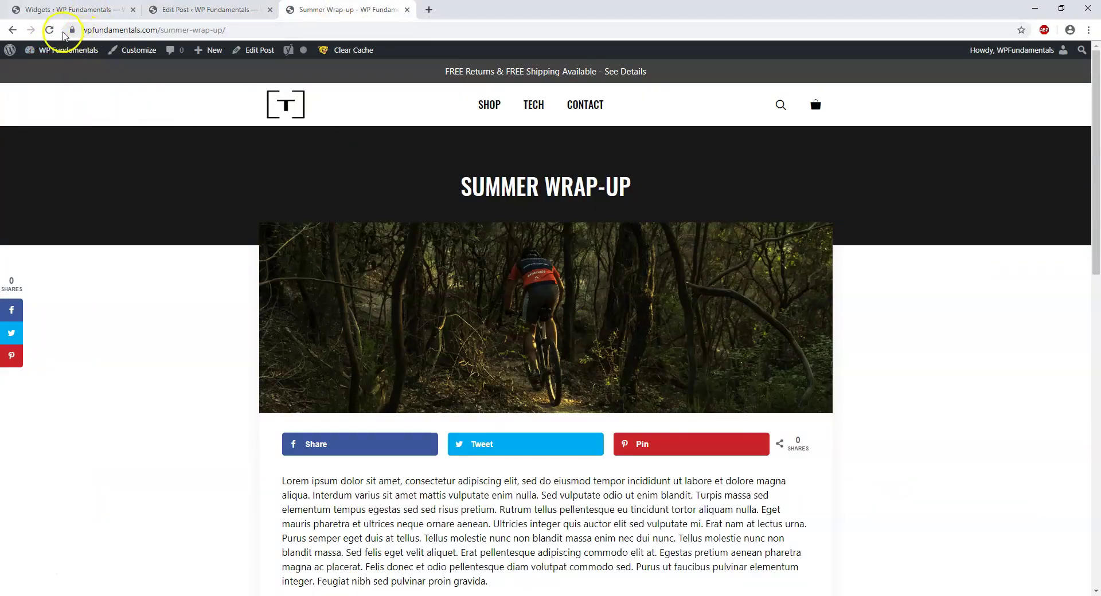
{"action": "left_click", "coordinate": [49, 33]}
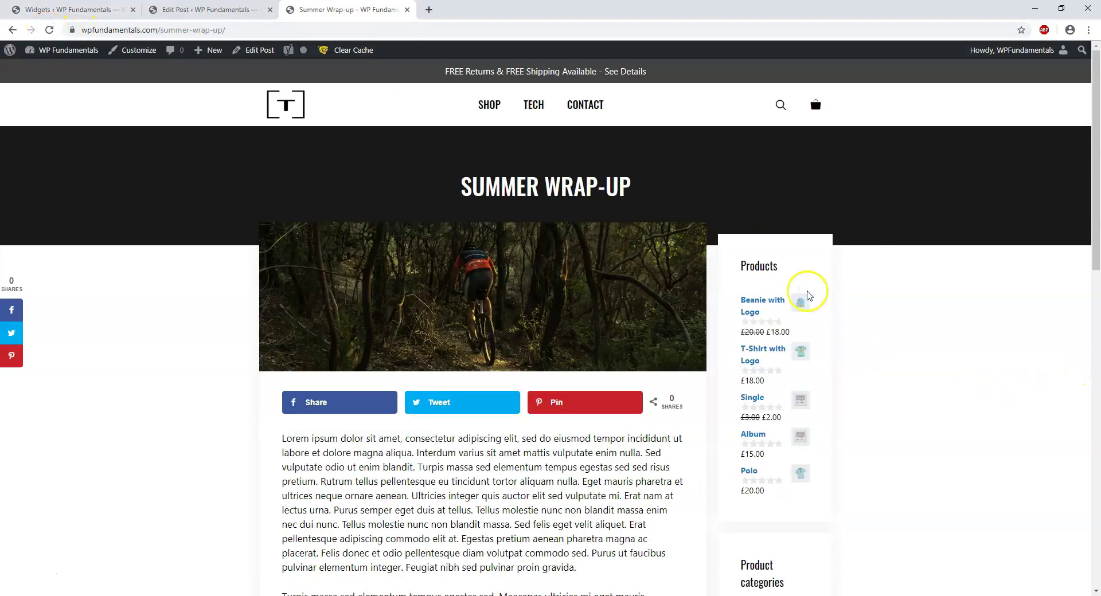
{"action": "scroll", "coordinate": [790, 473], "scroll_direction": "down", "scroll_amount": 3}
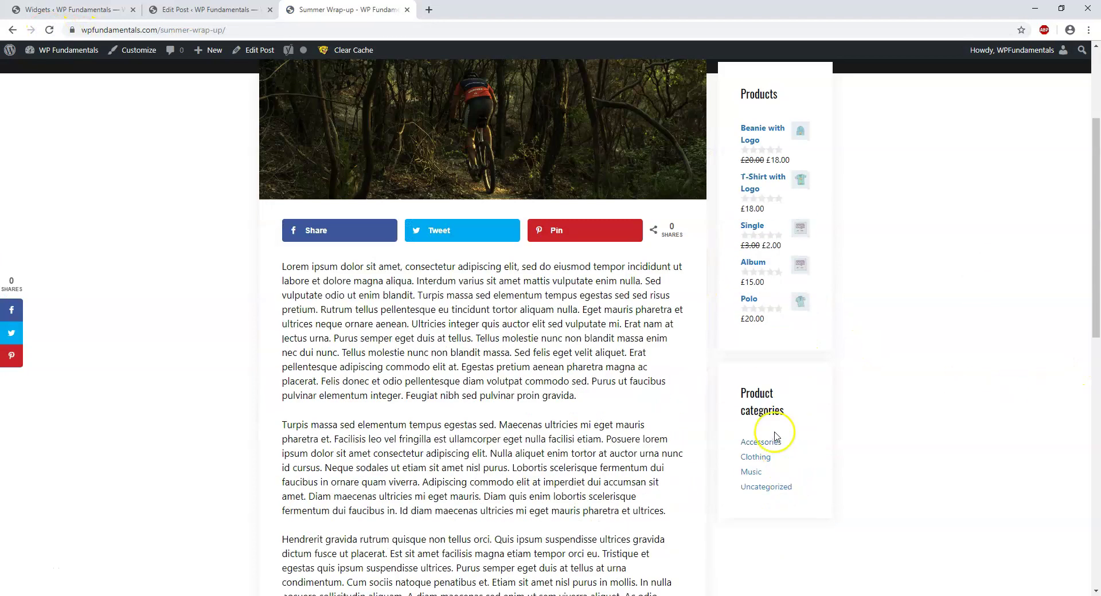
Step: Return to the Widgets page and add the Cart widget to the Right Sidebar below Product Categories
{"action": "key", "text": "ctrl+shift+Tab"}
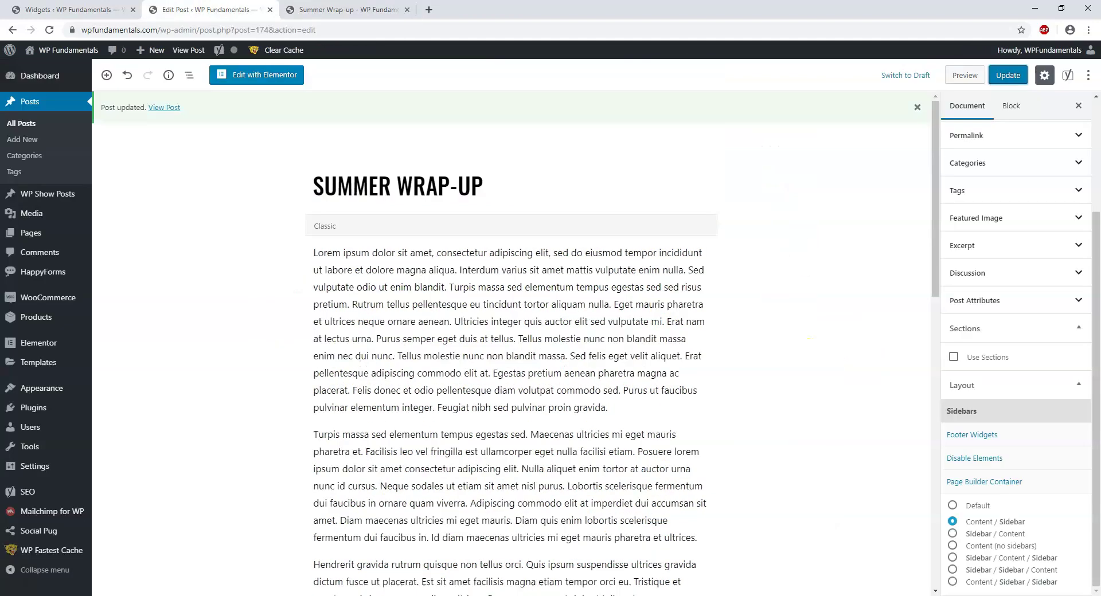
{"action": "key", "text": "ctrl+shift+Tab"}
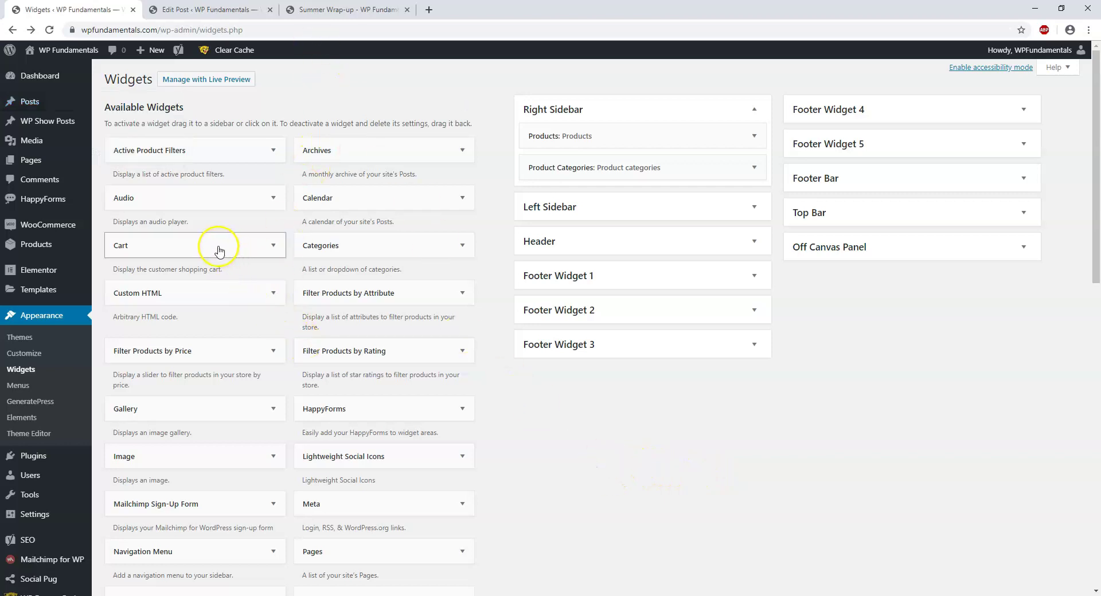
{"action": "left_click_drag", "start_coordinate": [200, 249], "coordinate": [644, 198]}
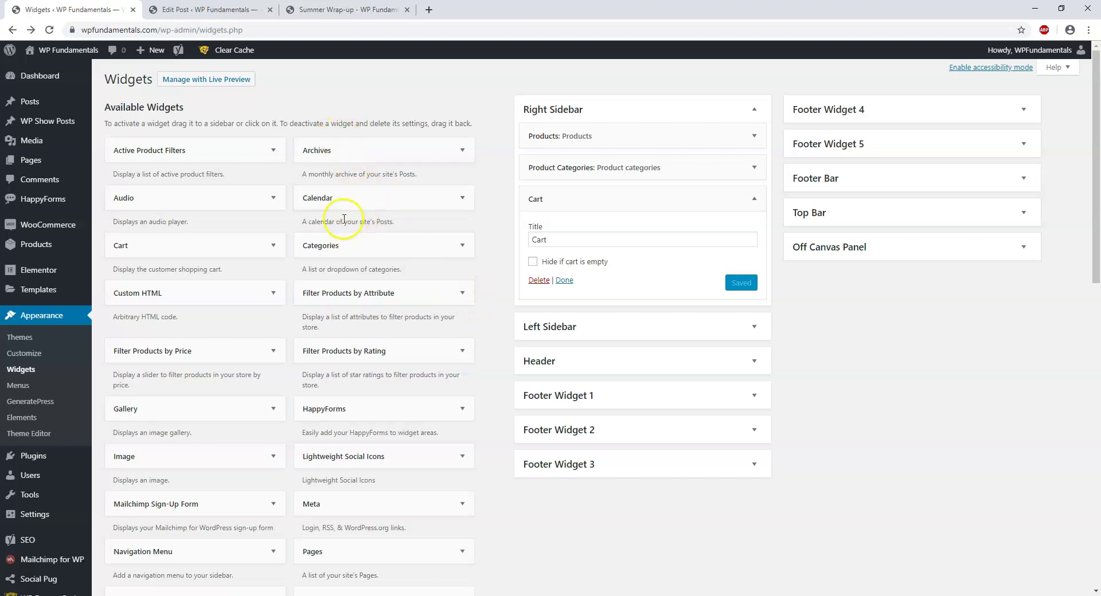
Step: Add the Calendar widget to the Right Sidebar below Cart, title it "Calendar" and save it
{"action": "left_click_drag", "start_coordinate": [373, 195], "coordinate": [593, 316]}
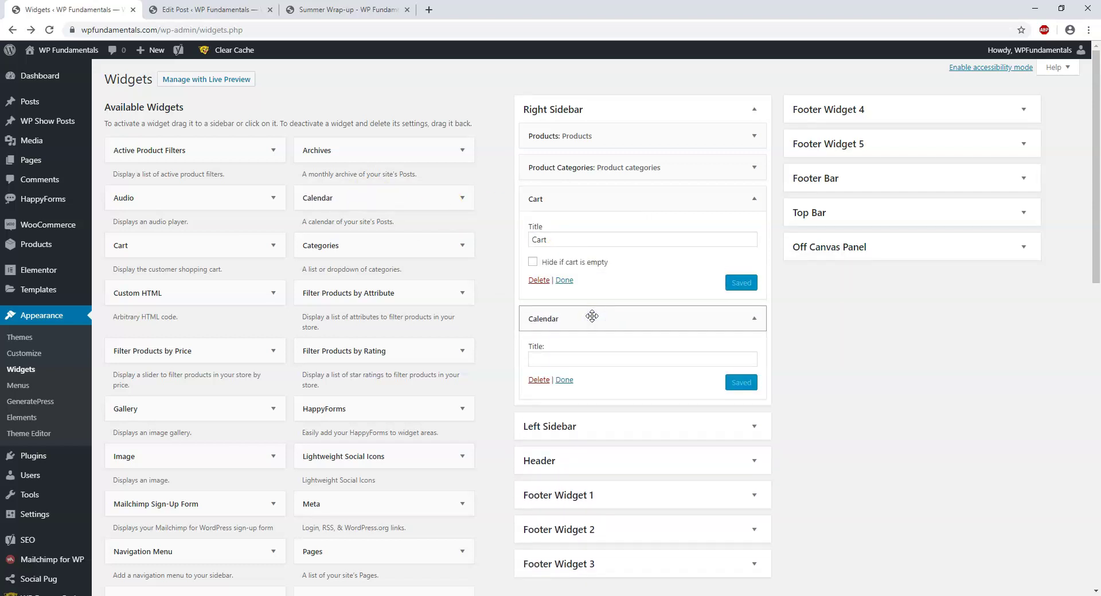
{"action": "left_click", "coordinate": [575, 360]}
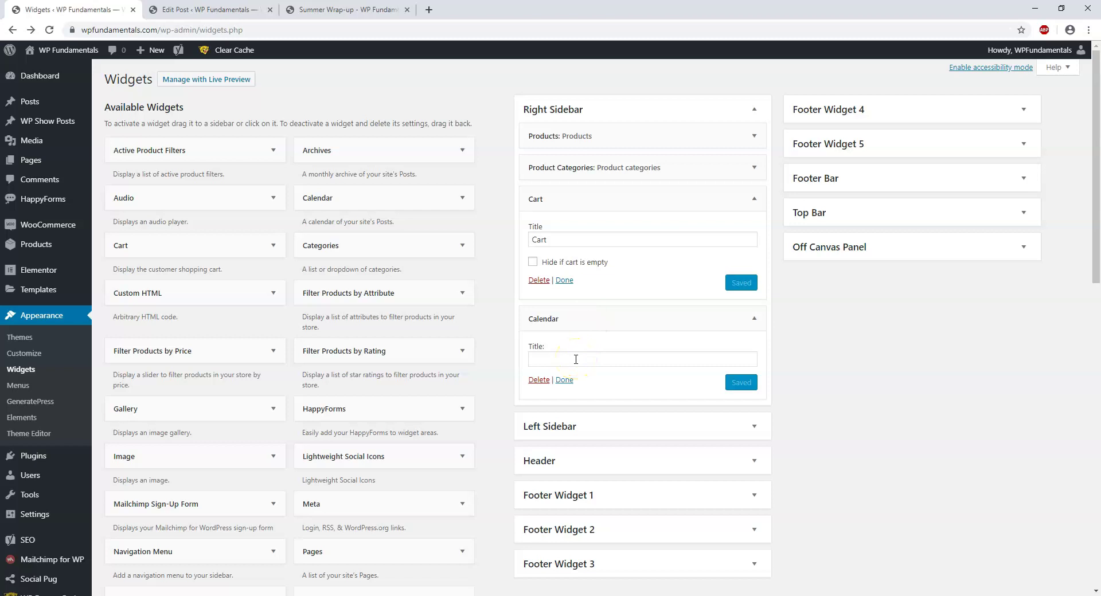
{"action": "left_click", "coordinate": [575, 359]}
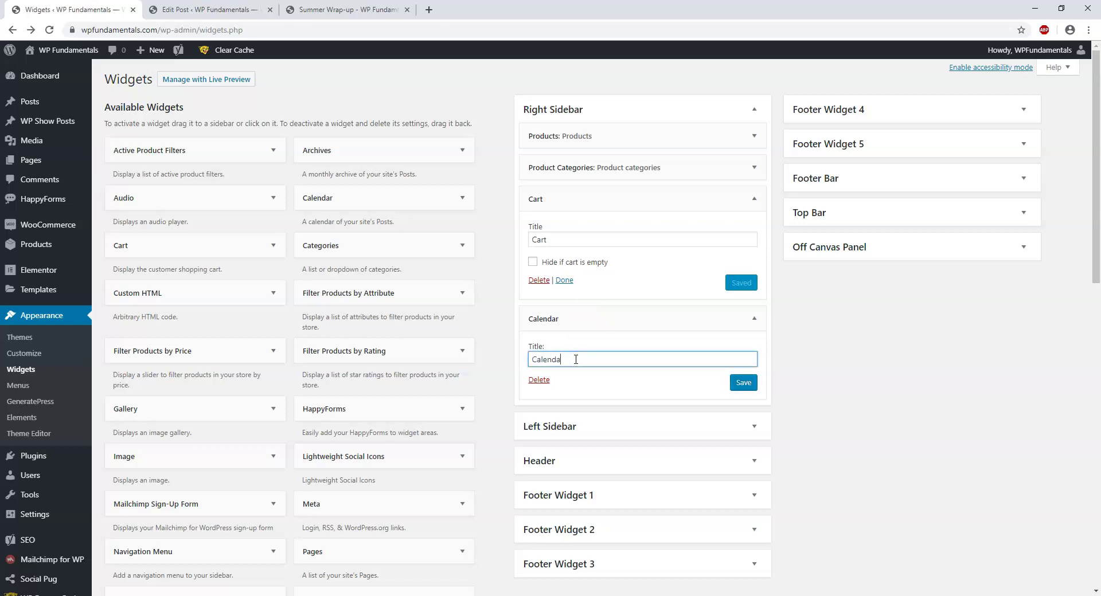
{"action": "left_click", "coordinate": [741, 383]}
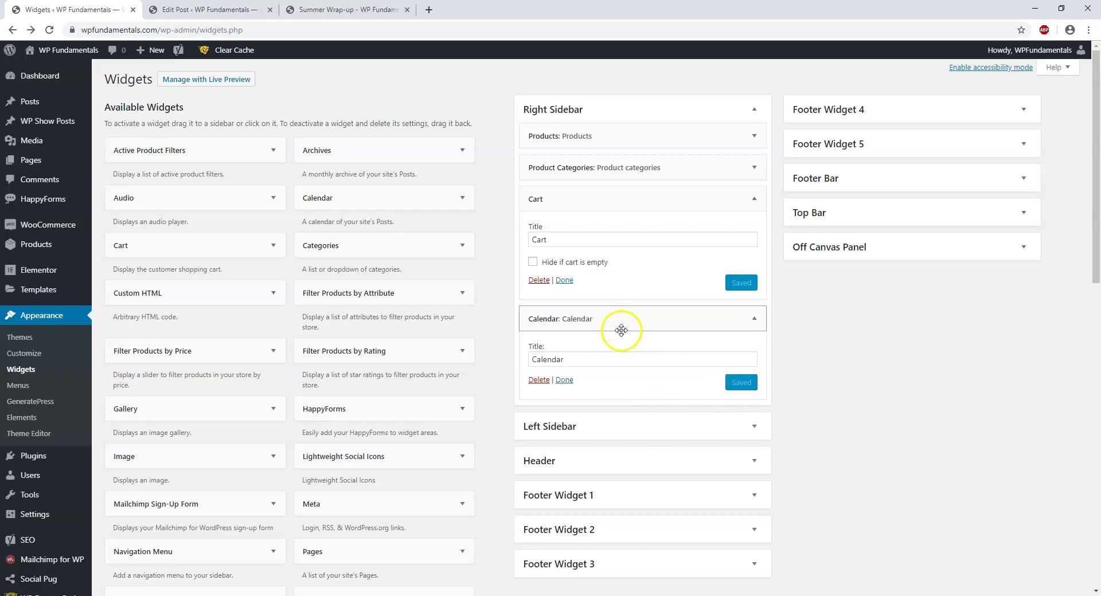
Step: Move the Cart widget above Products, making it the first widget in the Right Sidebar
{"action": "mouse_move", "coordinate": [622, 318]}
{"action": "left_mouse_down"}
{"action": "mouse_move", "coordinate": [617, 130]}
{"action": "mouse_move", "coordinate": [623, 304]}
{"action": "left_mouse_up"}
{"action": "left_click_drag", "start_coordinate": [582, 210], "coordinate": [592, 133]}
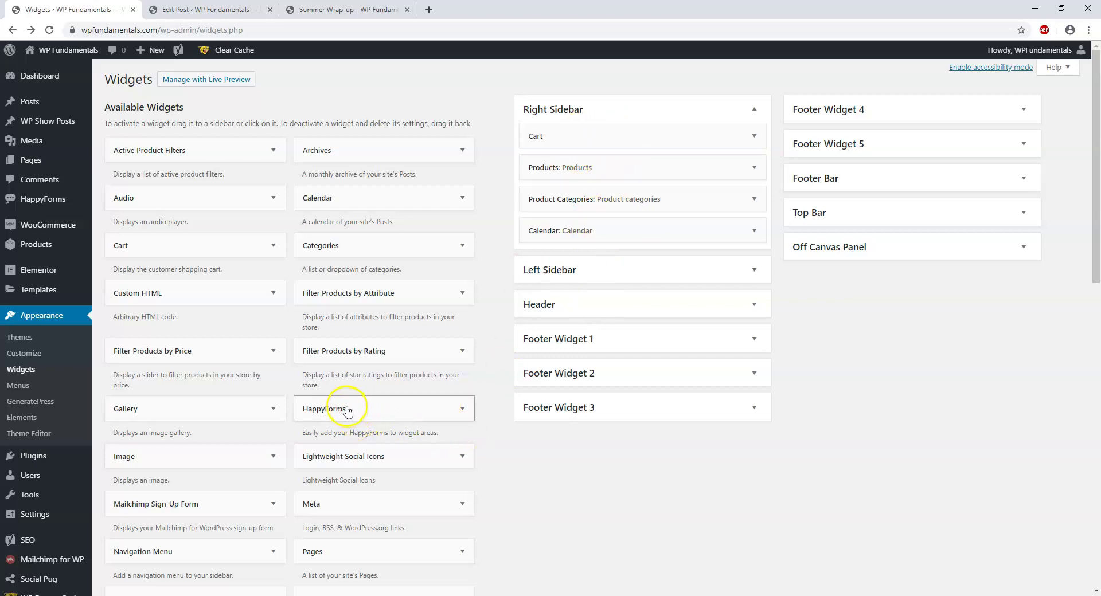
Step: Add the HappyForms widget to the Right Sidebar below Calendar, keeping the Contact form, and collapse its settings
{"action": "left_click_drag", "start_coordinate": [358, 416], "coordinate": [622, 265]}
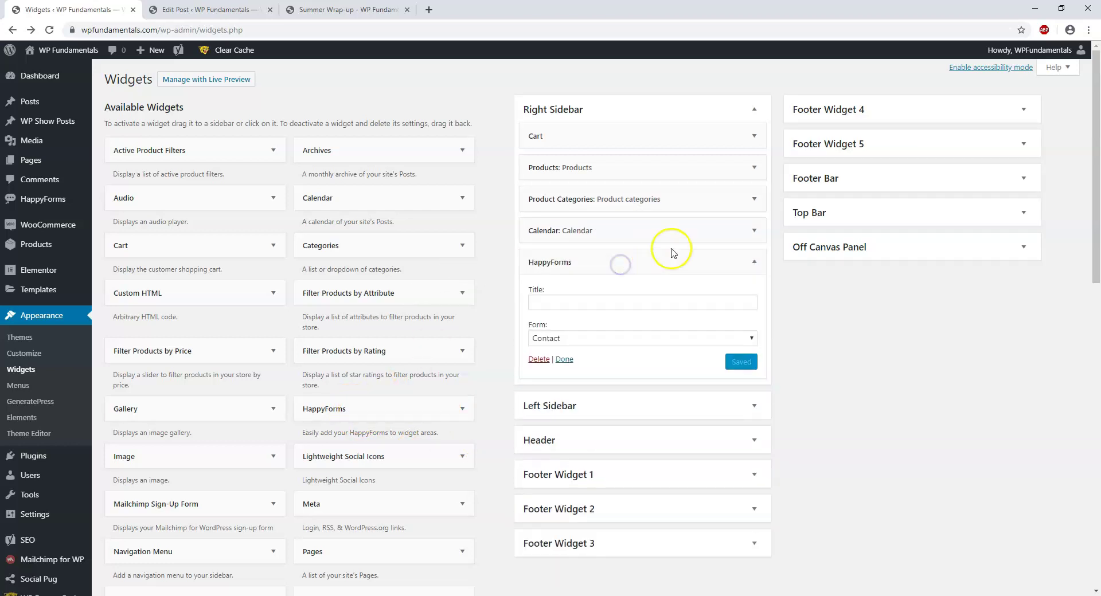
{"action": "left_click", "coordinate": [578, 304]}
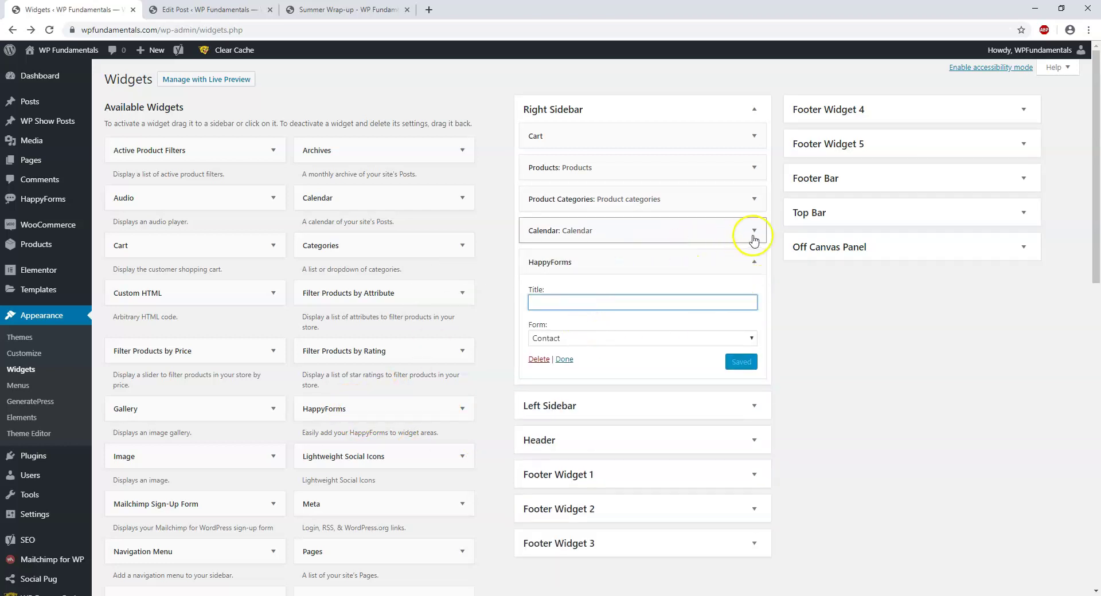
{"action": "left_click", "coordinate": [754, 268]}
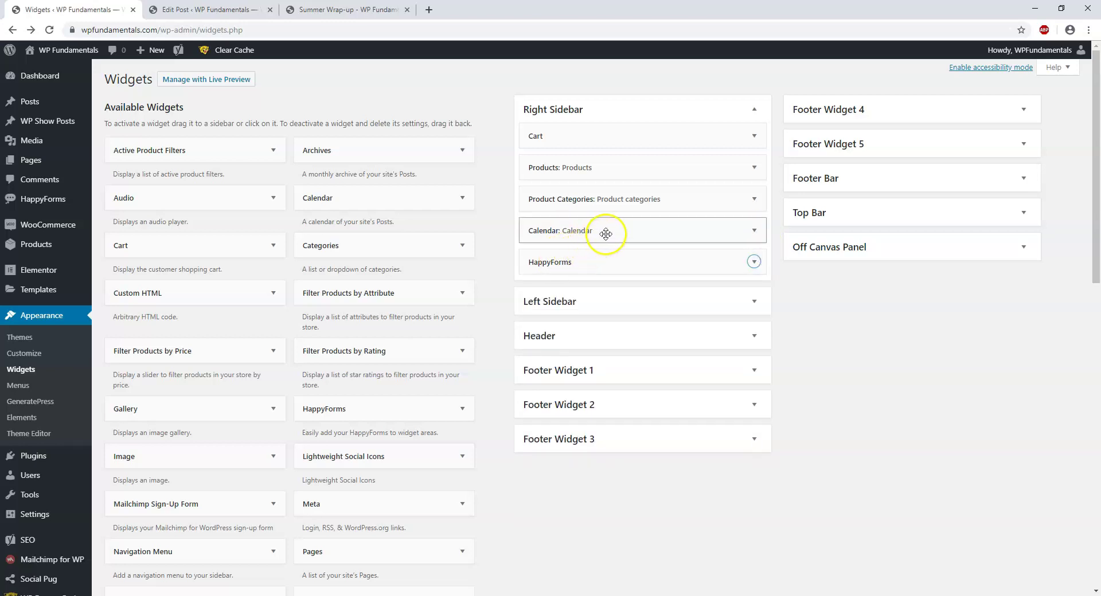
Step: Delete the Calendar widget from the Right Sidebar
{"action": "left_click", "coordinate": [754, 232]}
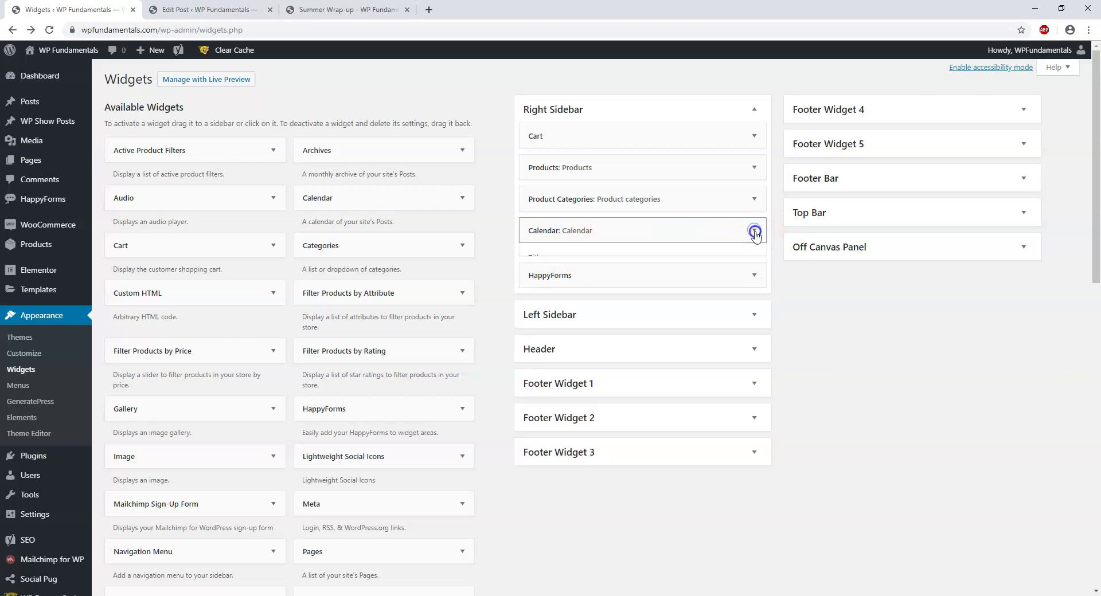
{"action": "left_click", "coordinate": [754, 232]}
{"action": "left_click", "coordinate": [666, 237]}
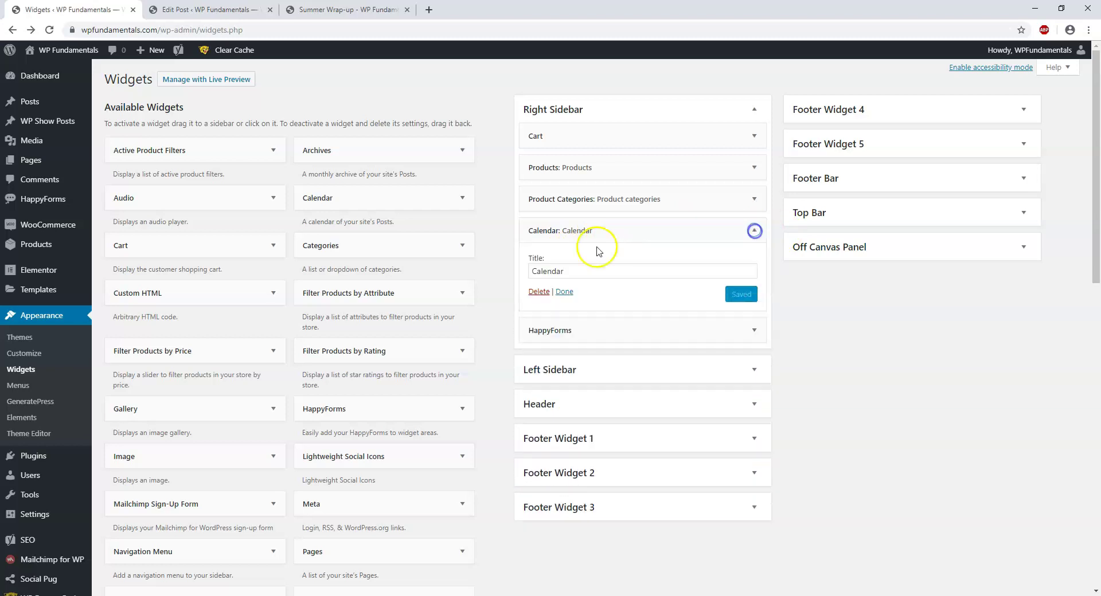
{"action": "left_click", "coordinate": [539, 293]}
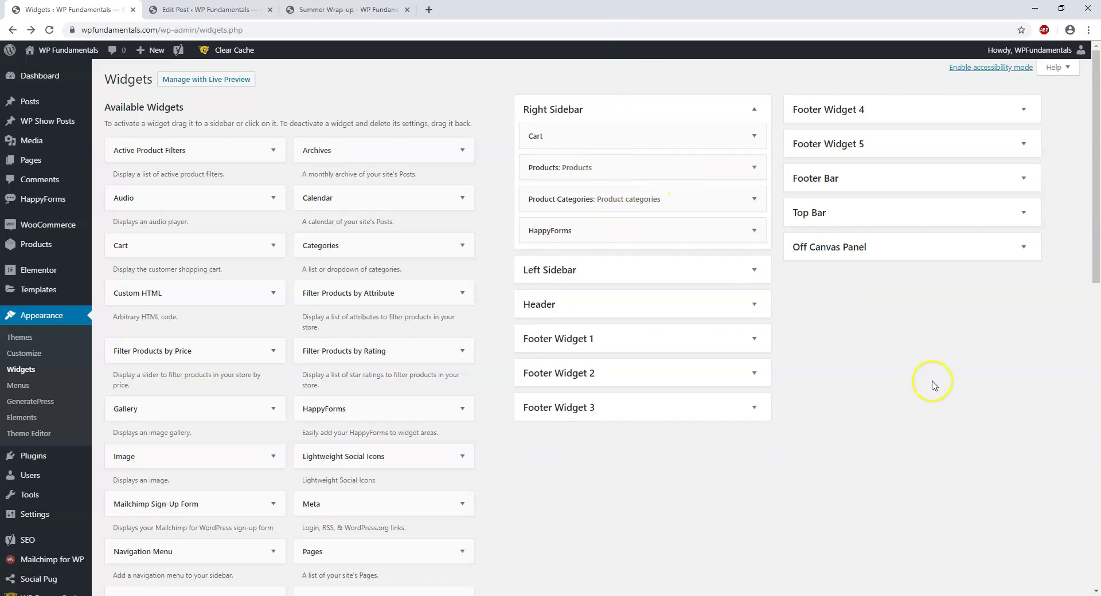
Step: Look through the available and inactive widgets and review the settings of the Right Sidebar's Product Categories widget
{"action": "scroll", "coordinate": [900, 433], "scroll_direction": "down", "scroll_amount": 1}
{"action": "scroll", "coordinate": [622, 479], "scroll_direction": "down", "scroll_amount": 10}
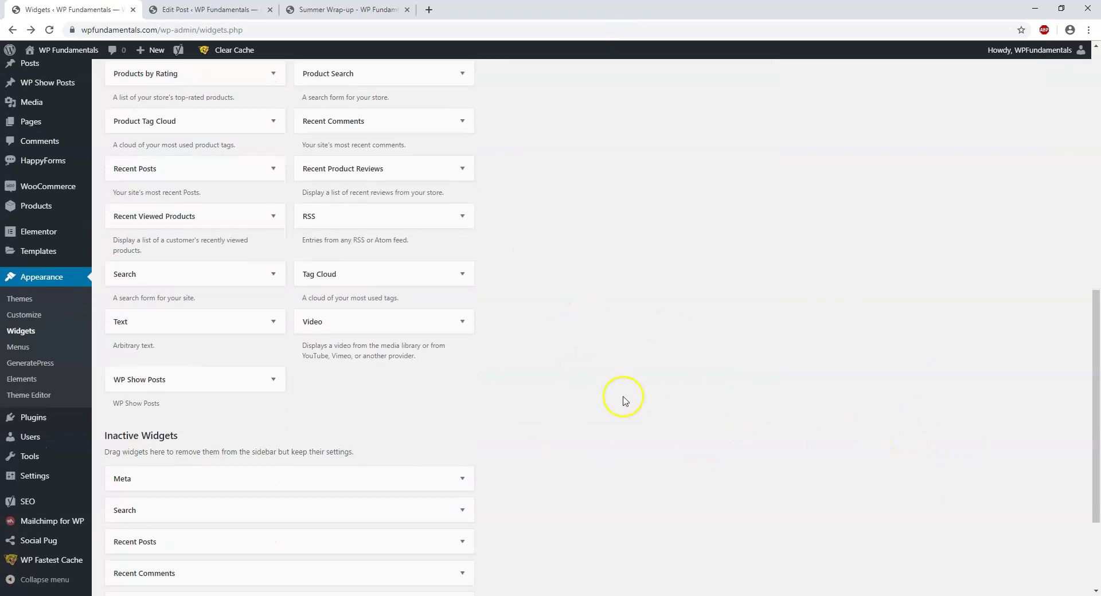
{"action": "scroll", "coordinate": [630, 401], "scroll_direction": "down", "scroll_amount": 3}
{"action": "scroll", "coordinate": [726, 459], "scroll_direction": "up", "scroll_amount": 15}
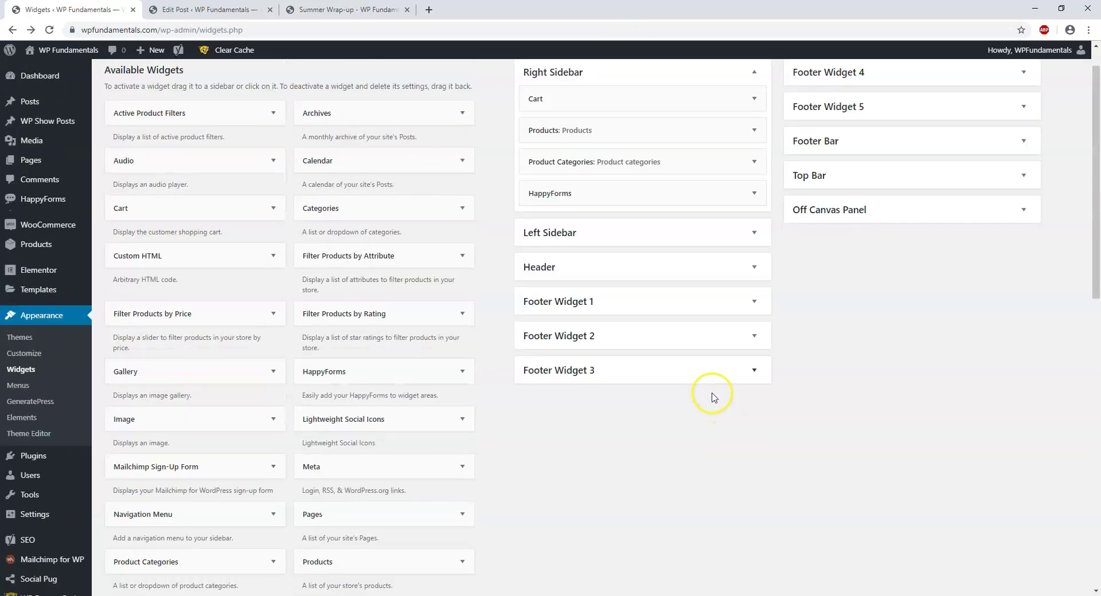
{"action": "left_click", "coordinate": [711, 172]}
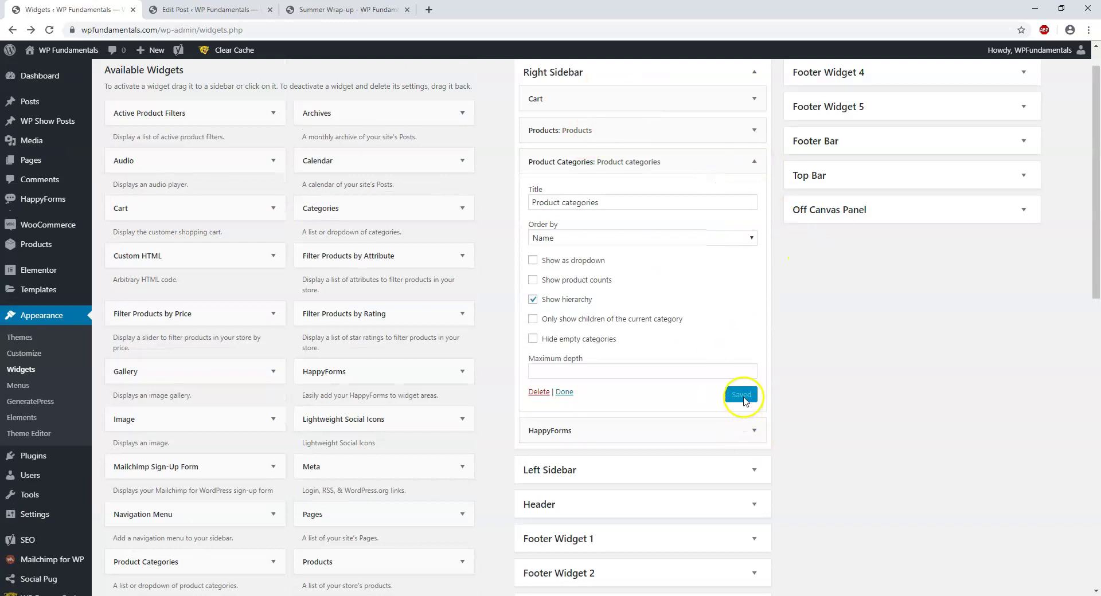
{"action": "left_click", "coordinate": [736, 160]}
{"action": "scroll", "coordinate": [898, 392], "scroll_direction": "up", "scroll_amount": 1}
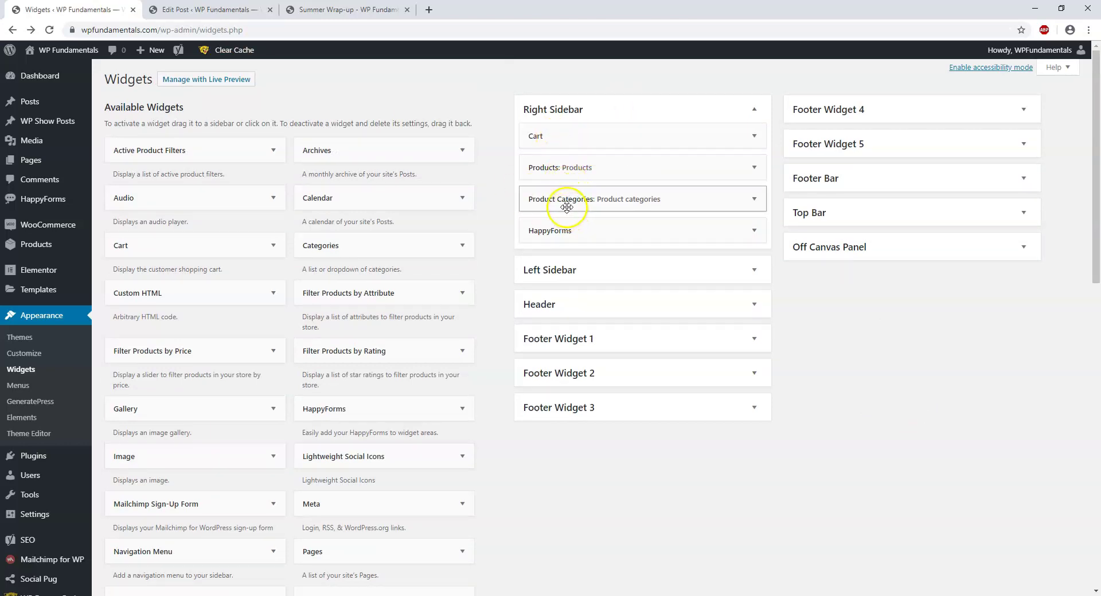
Step: Check the updated sidebar widgets on the live Summer Wrap-up post
{"action": "left_click", "coordinate": [313, 10]}
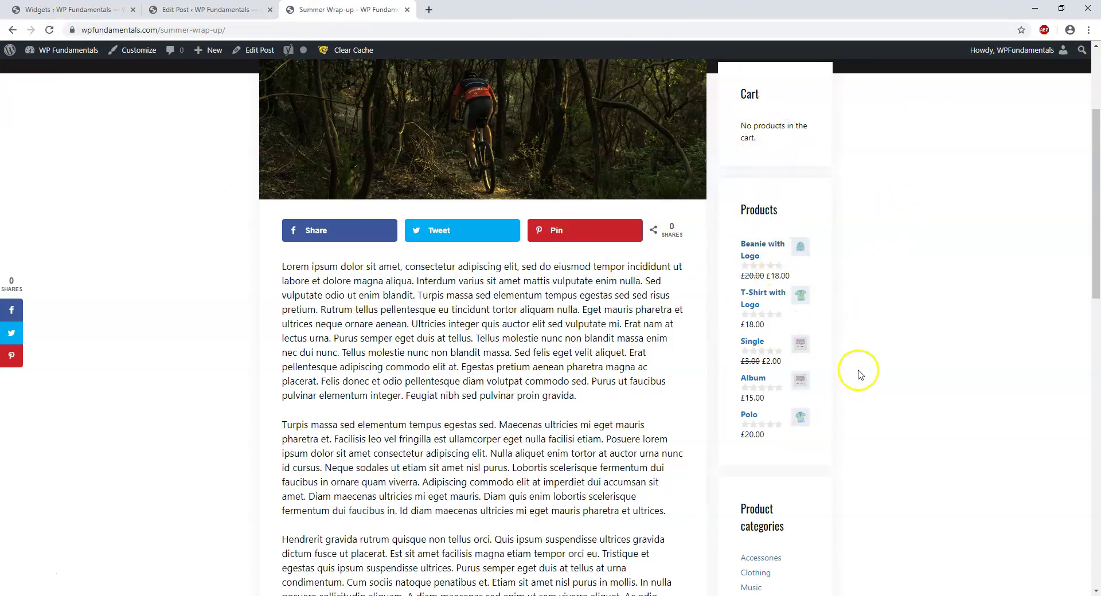
Step: Review the Cart, Products, Product categories and contact form widgets down the sidebar of the live Summer Wrap-up post
{"action": "scroll", "coordinate": [865, 344], "scroll_direction": "down", "scroll_amount": 4}
{"action": "scroll", "coordinate": [831, 356], "scroll_direction": "down", "scroll_amount": 5}
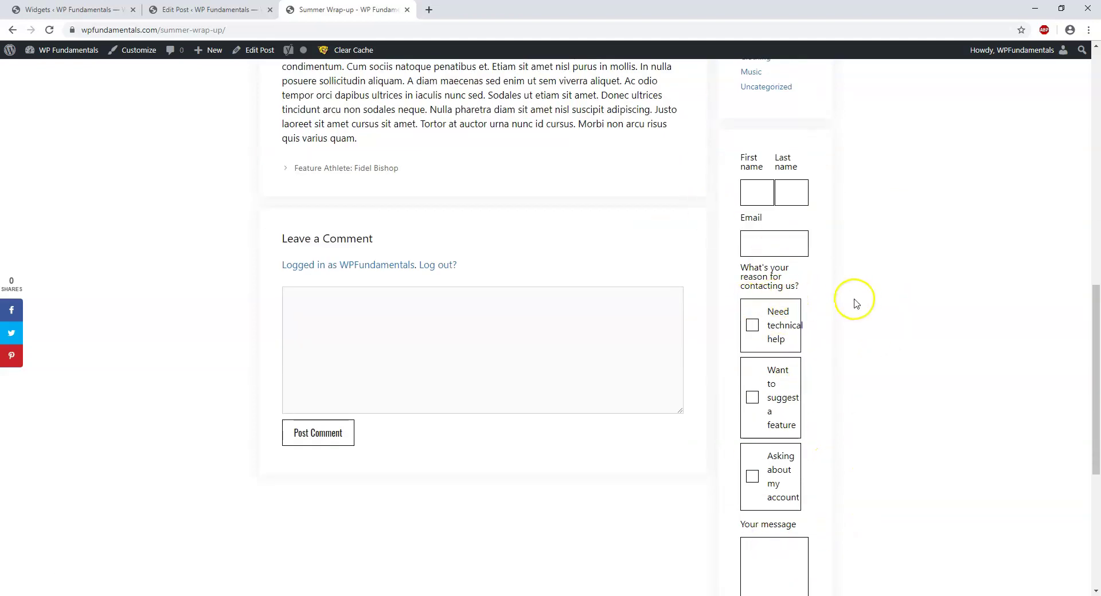
{"action": "scroll", "coordinate": [769, 332], "scroll_direction": "down", "scroll_amount": 5}
{"action": "scroll", "coordinate": [888, 309], "scroll_direction": "up", "scroll_amount": 6}
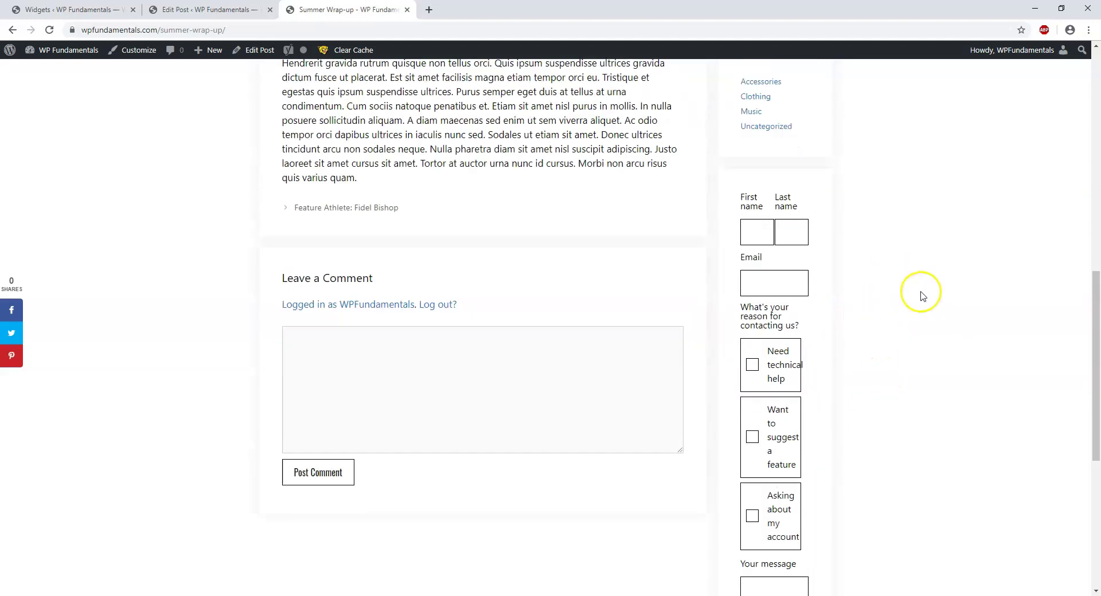
{"action": "scroll", "coordinate": [921, 296], "scroll_direction": "up", "scroll_amount": 10}
{"action": "left_click", "coordinate": [209, 9]}
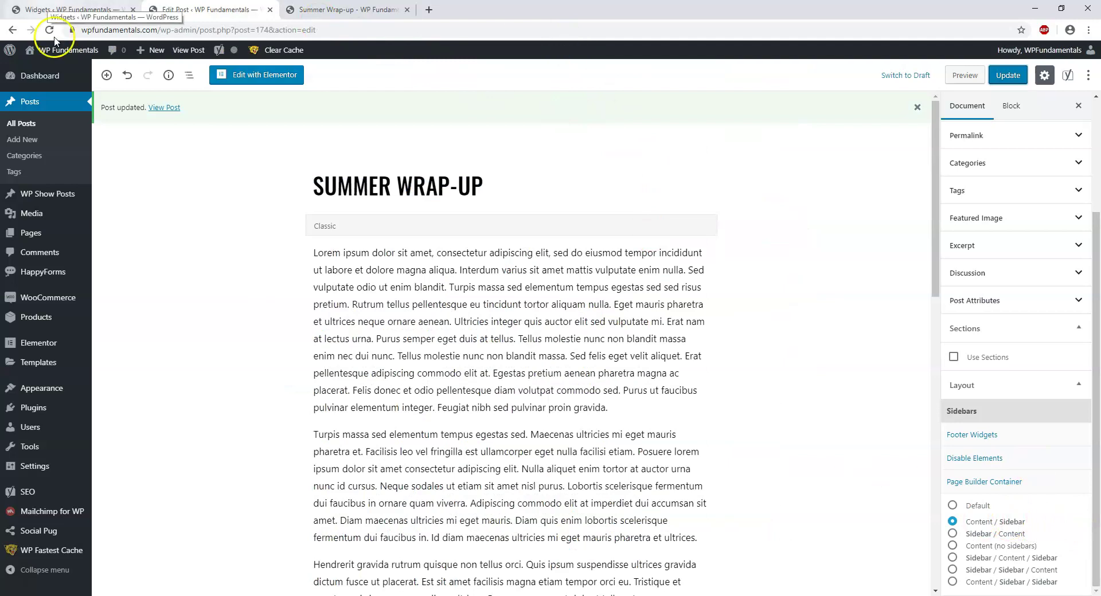
{"action": "mouse_move", "coordinate": [79, 409]}
{"action": "mouse_move", "coordinate": [72, 390]}
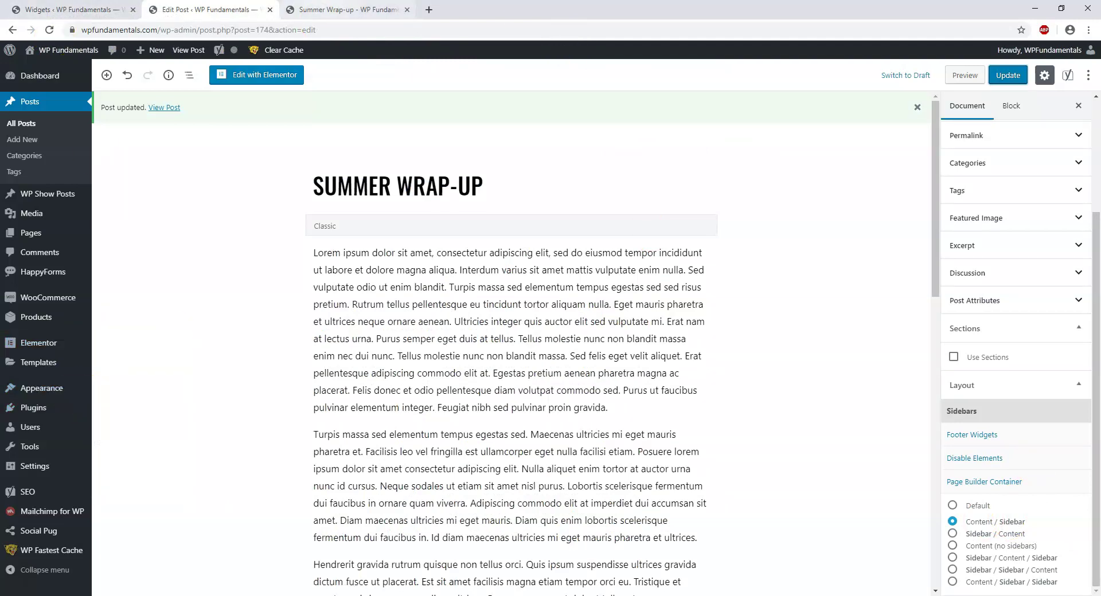
{"action": "key", "text": "ctrl+Tab"}
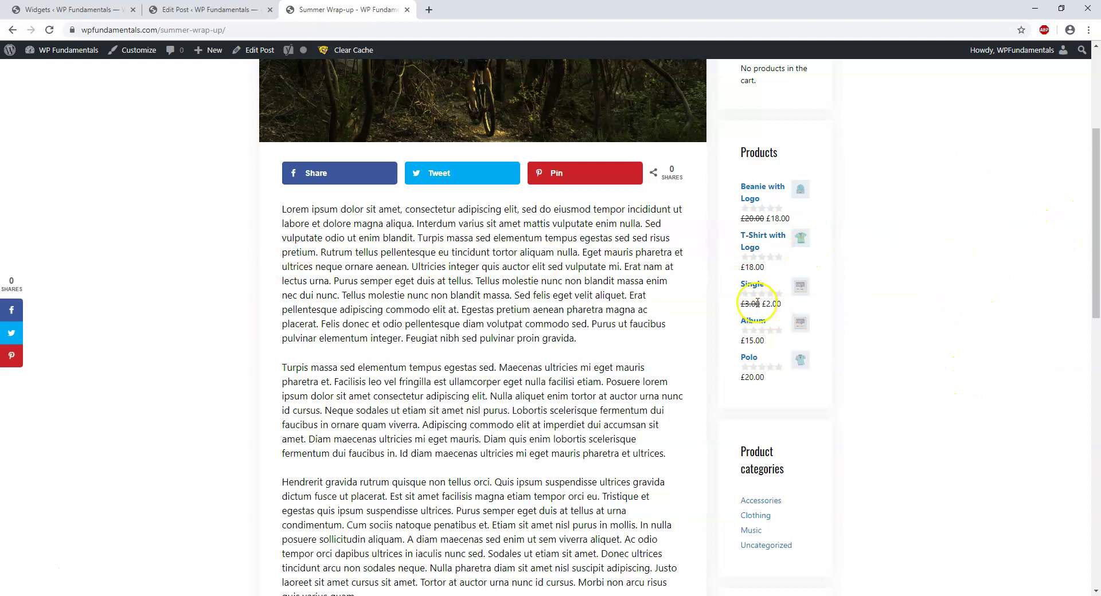
{"action": "scroll", "coordinate": [801, 413], "scroll_direction": "down", "scroll_amount": 6}
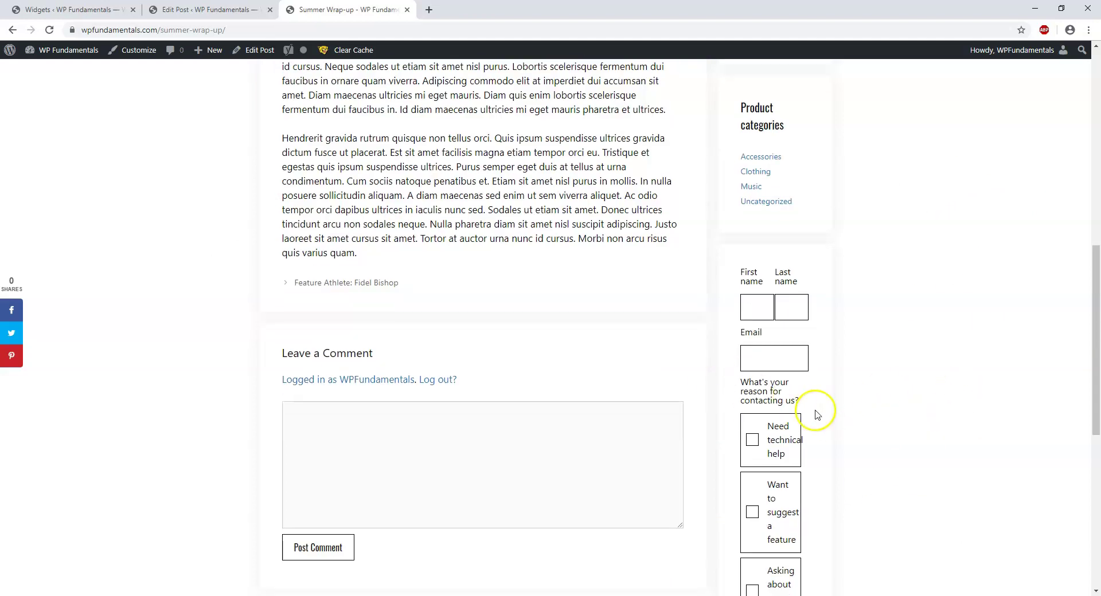
{"action": "scroll", "coordinate": [871, 390], "scroll_direction": "up", "scroll_amount": 6}
{"action": "scroll", "coordinate": [874, 392], "scroll_direction": "up", "scroll_amount": 3}
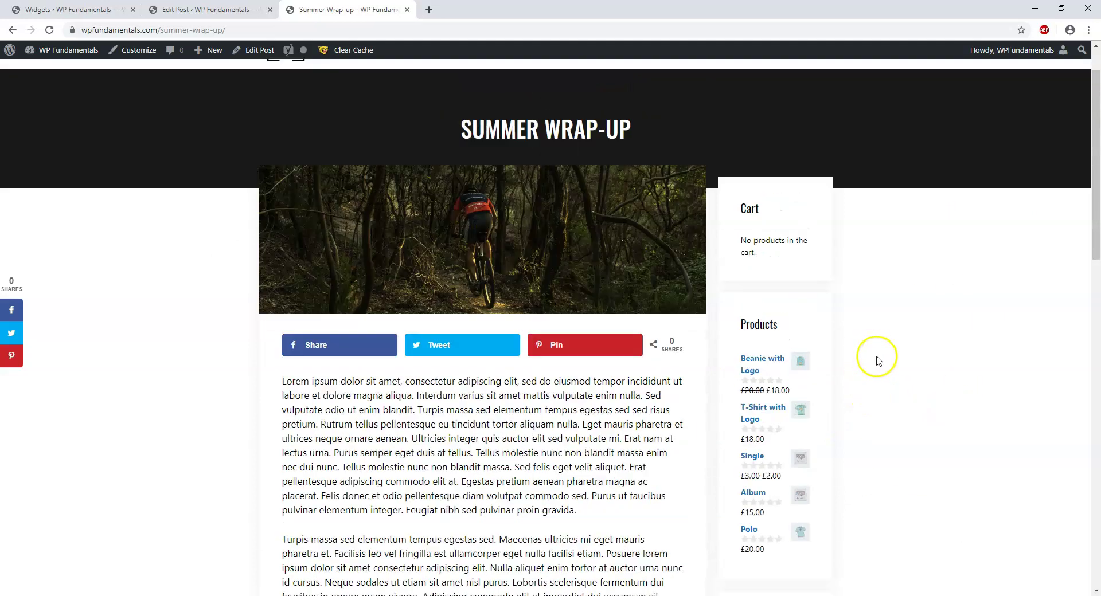
Step: Delete the HappyForms widget from the Right Sidebar
{"action": "left_click", "coordinate": [207, 9]}
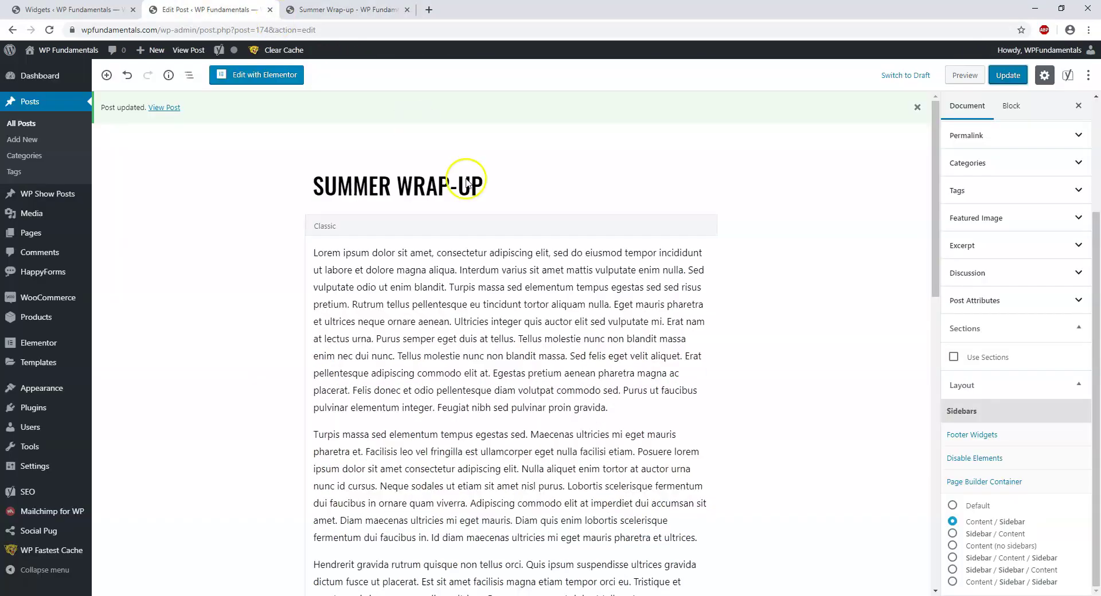
{"action": "left_click", "coordinate": [63, 9]}
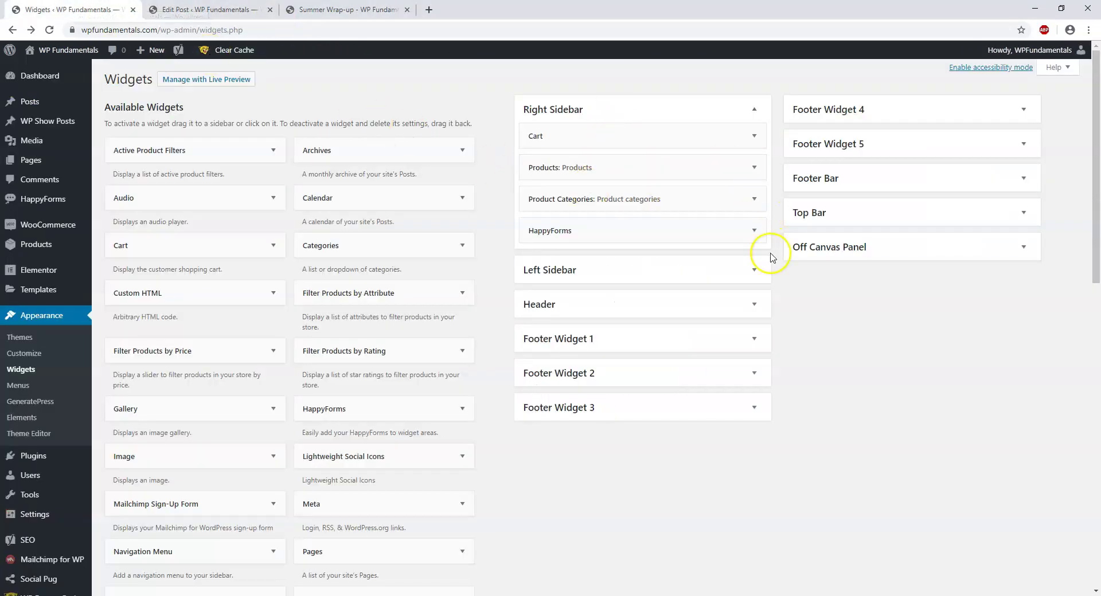
{"action": "left_click", "coordinate": [754, 230]}
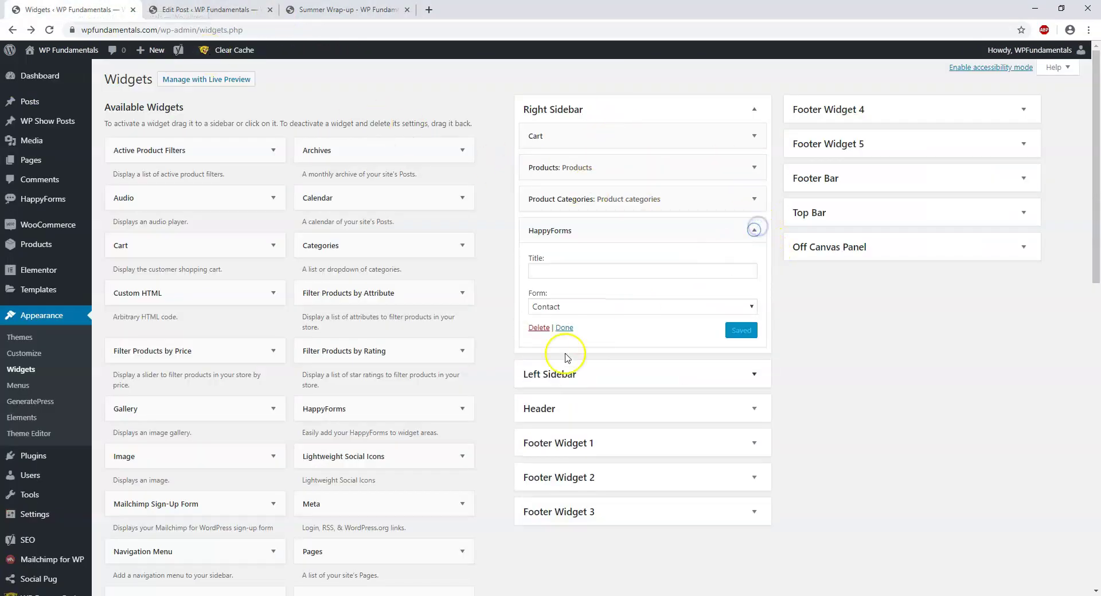
{"action": "left_click", "coordinate": [537, 328]}
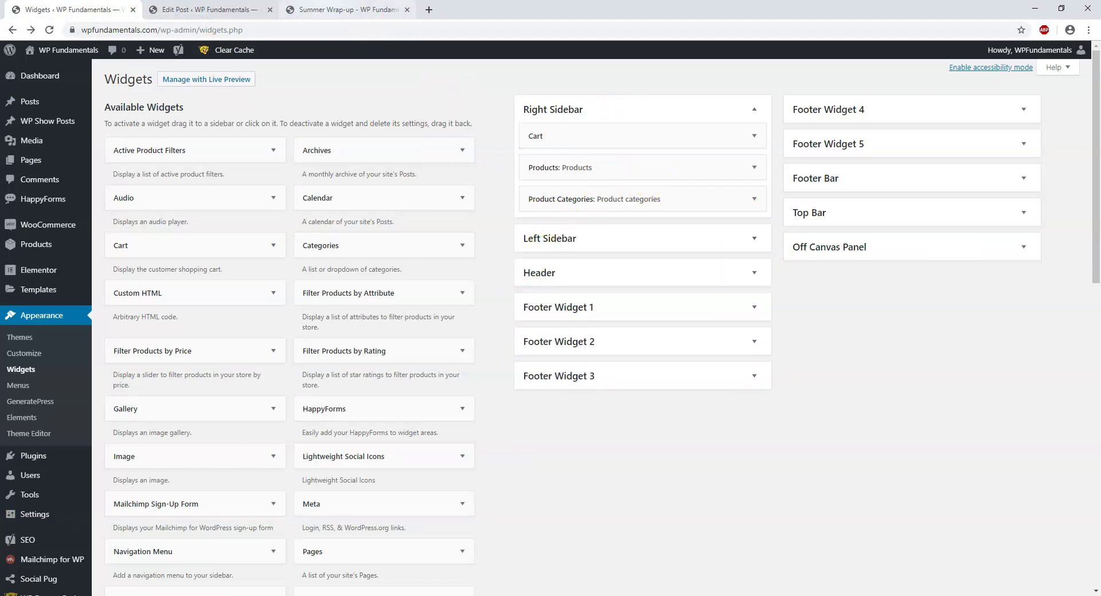
Step: Reload the live Summer Wrap-up post and check its sidebar below Product categories for the contact form
{"action": "left_click", "coordinate": [344, 10]}
{"action": "left_click", "coordinate": [49, 36]}
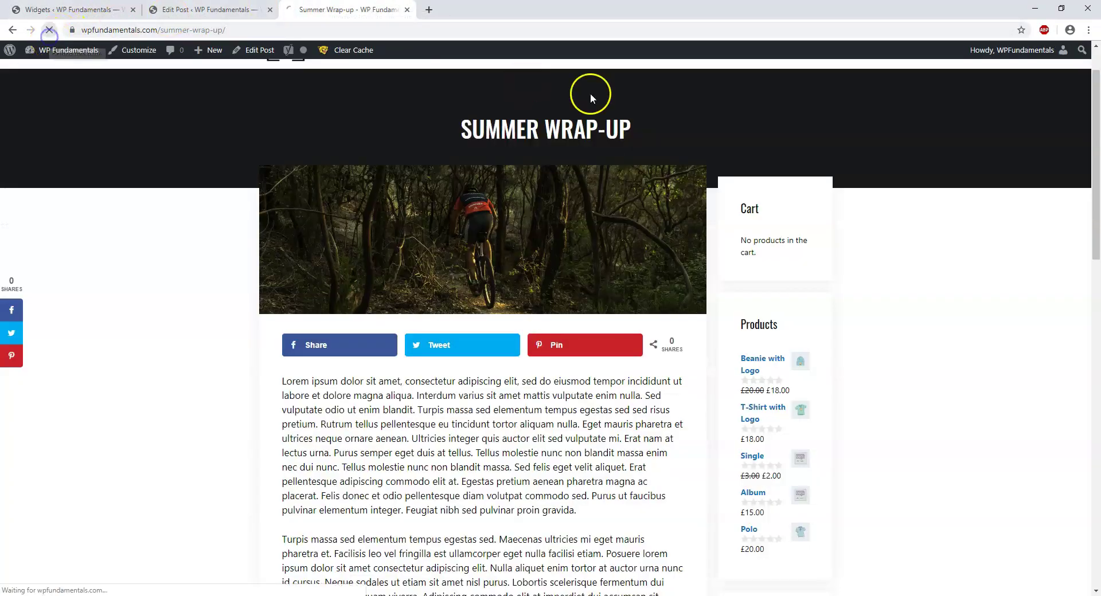
{"action": "scroll", "coordinate": [871, 283], "scroll_direction": "down", "scroll_amount": 9}
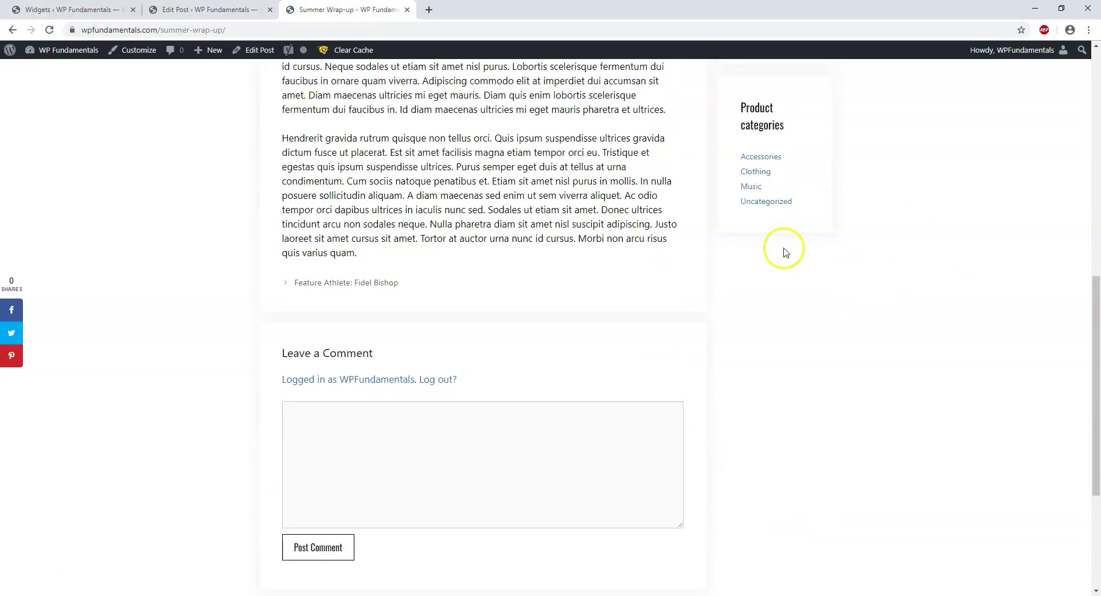
{"action": "scroll", "coordinate": [904, 214], "scroll_direction": "up", "scroll_amount": 6}
{"action": "scroll", "coordinate": [905, 214], "scroll_direction": "up", "scroll_amount": 4}
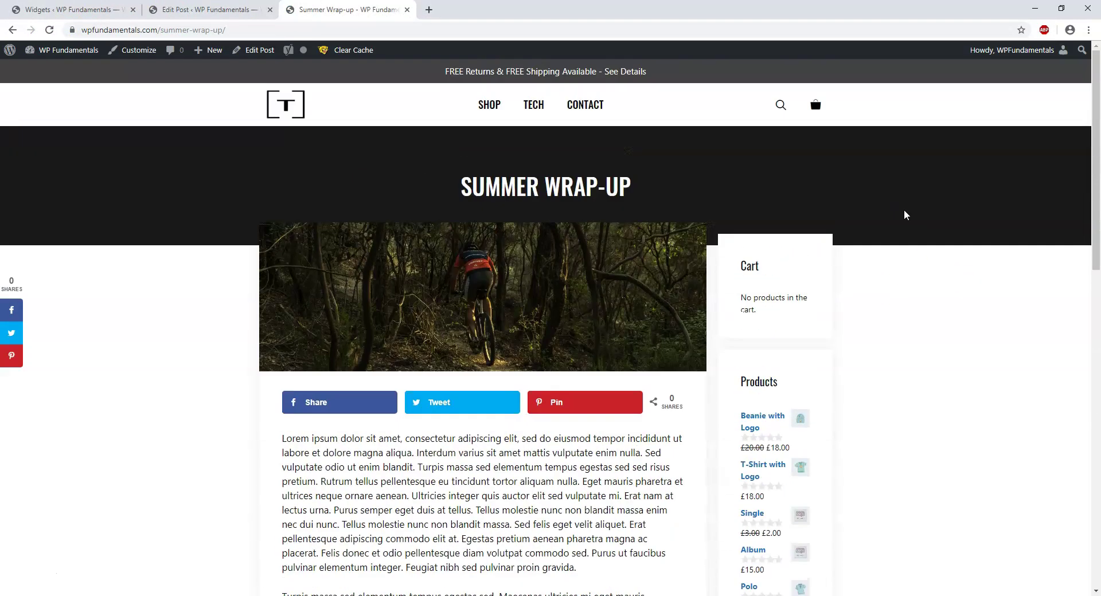
{"action": "scroll", "coordinate": [872, 413], "scroll_direction": "down", "scroll_amount": 4}
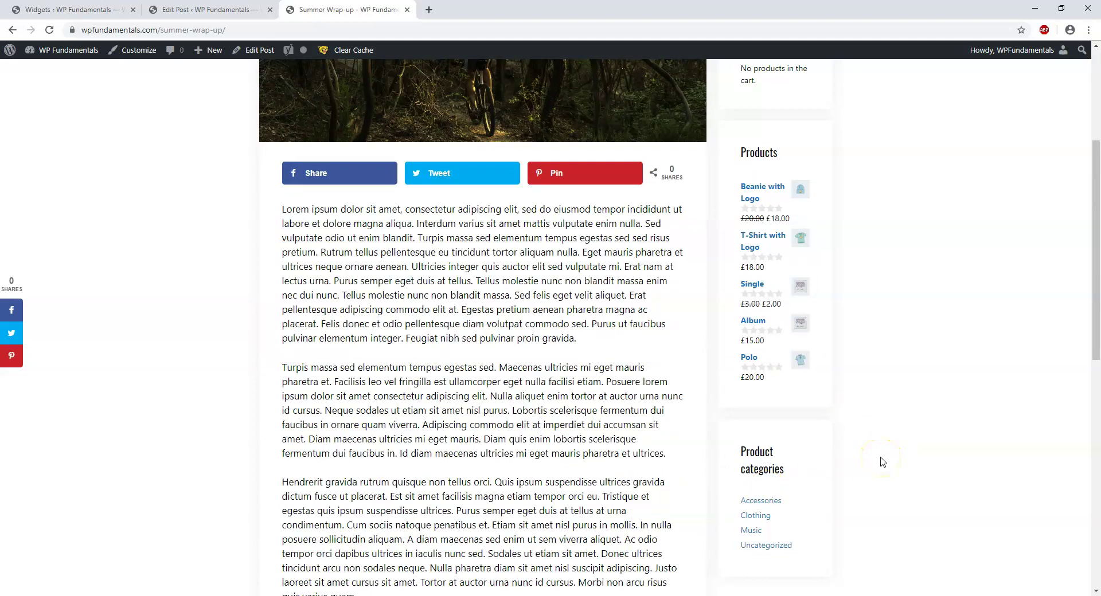
{"action": "scroll", "coordinate": [887, 461], "scroll_direction": "up", "scroll_amount": 4}
Step: Set the Summer Wrap-up post's sidebar layout to Content (no sidebars) and update the post
{"action": "left_click", "coordinate": [221, 8]}
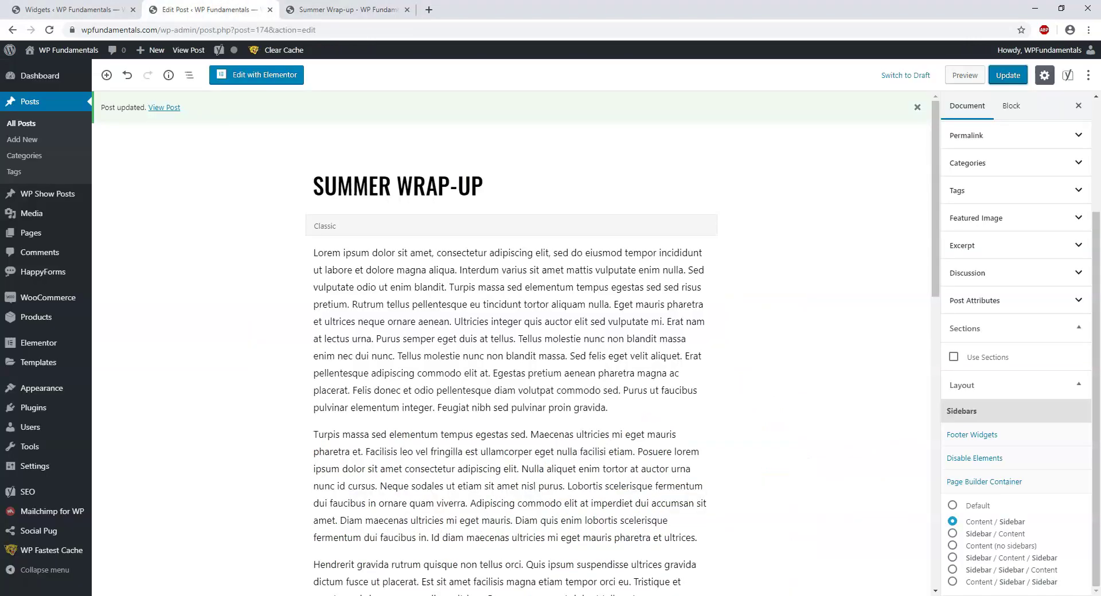
{"action": "left_click", "coordinate": [993, 546]}
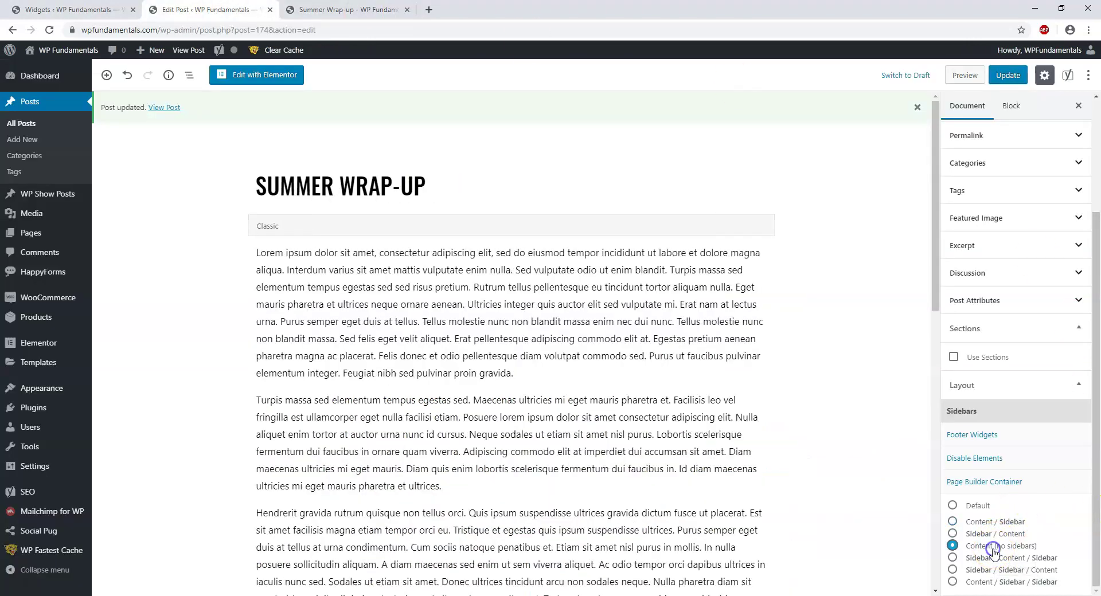
{"action": "left_click", "coordinate": [1007, 76]}
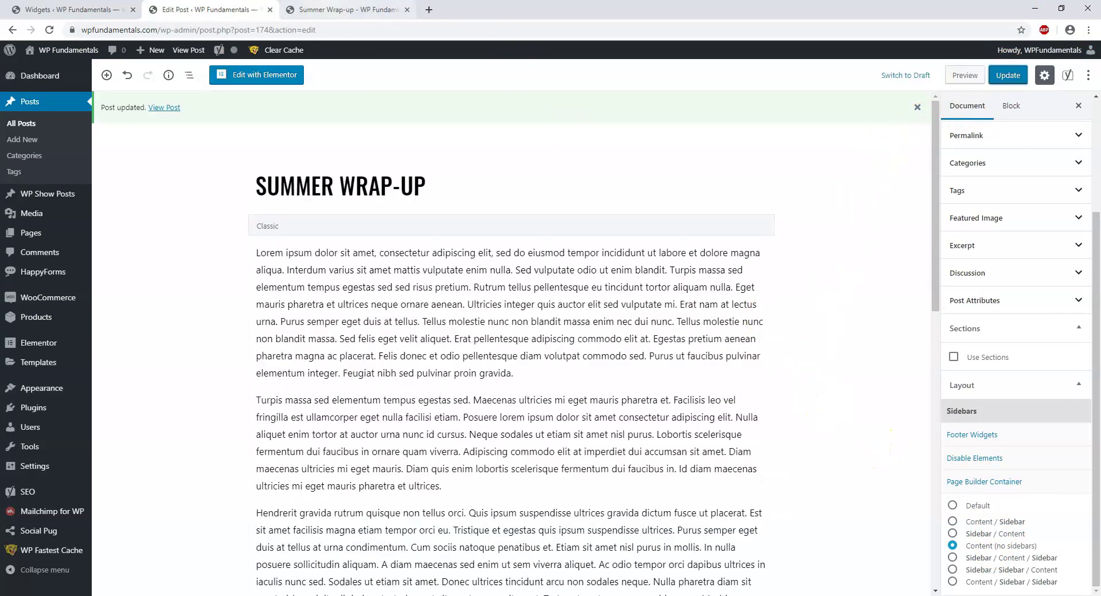
Step: Reload the live Summer Wrap-up post and check its layout from header to footer
{"action": "left_click", "coordinate": [347, 10]}
{"action": "left_click", "coordinate": [50, 31]}
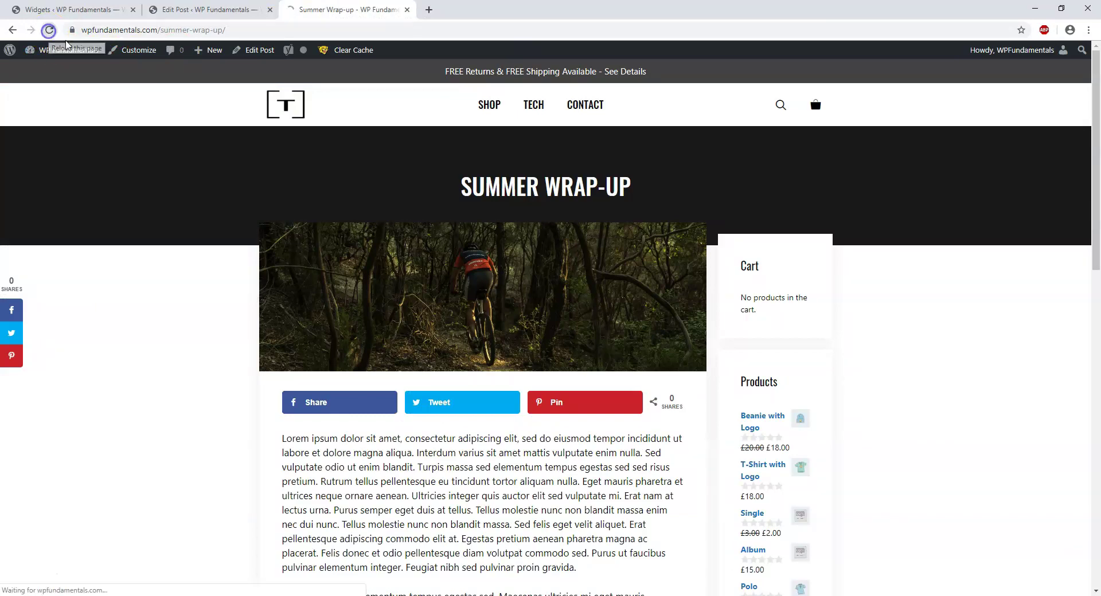
{"action": "scroll", "coordinate": [935, 349], "scroll_direction": "down", "scroll_amount": 15}
{"action": "scroll", "coordinate": [917, 359], "scroll_direction": "up", "scroll_amount": 15}
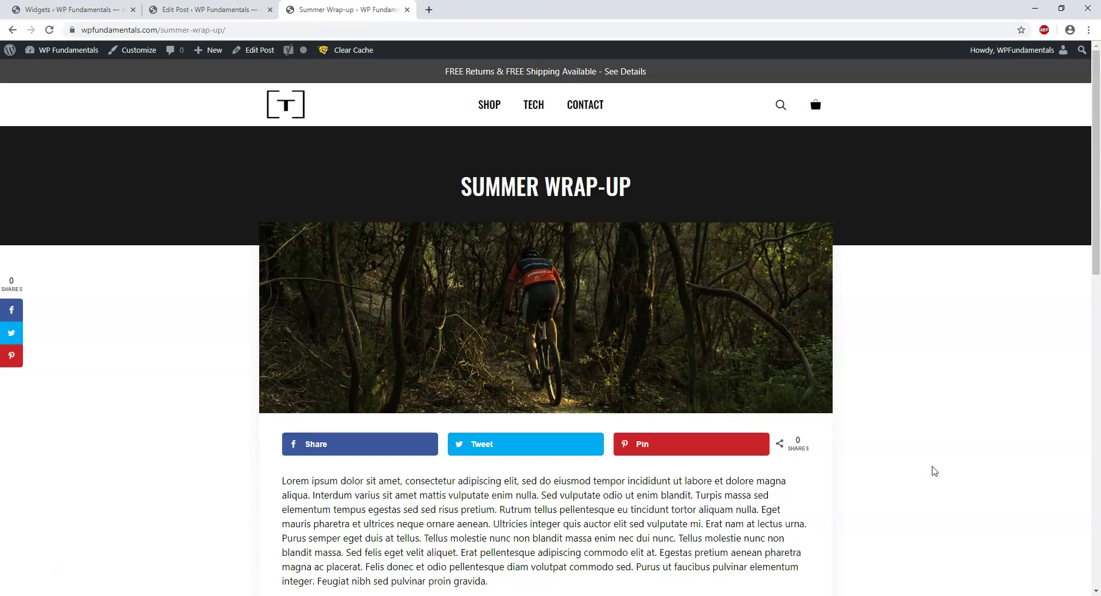
Step: Close the Summer Wrap-up post editor and open the list of all site users from the Widgets admin page
{"action": "key", "text": "ctrl+1"}
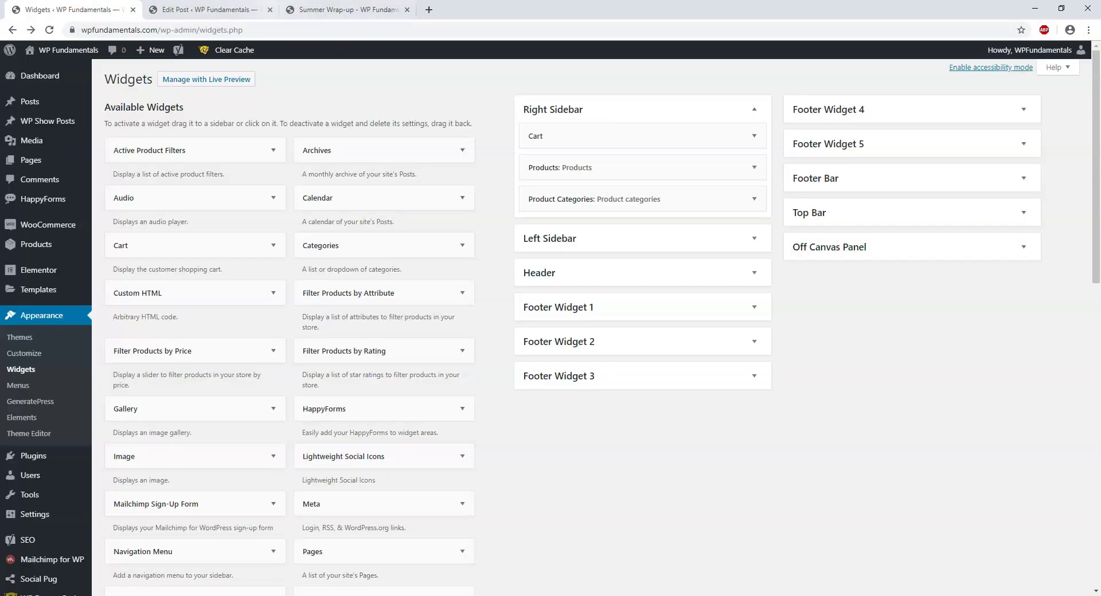
{"action": "left_click", "coordinate": [273, 10]}
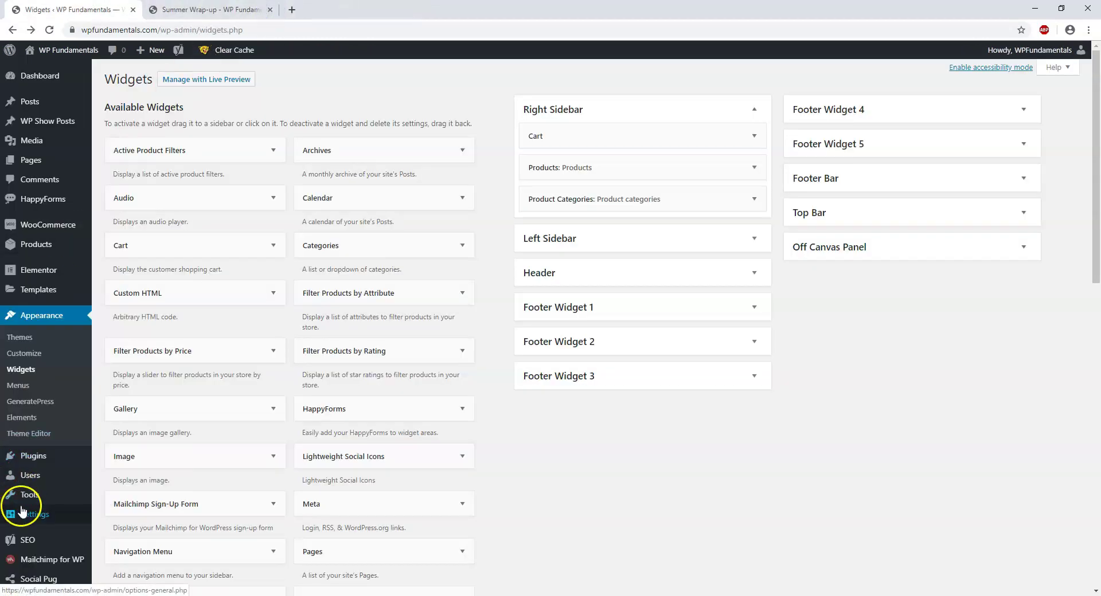
{"action": "left_click", "coordinate": [38, 477]}
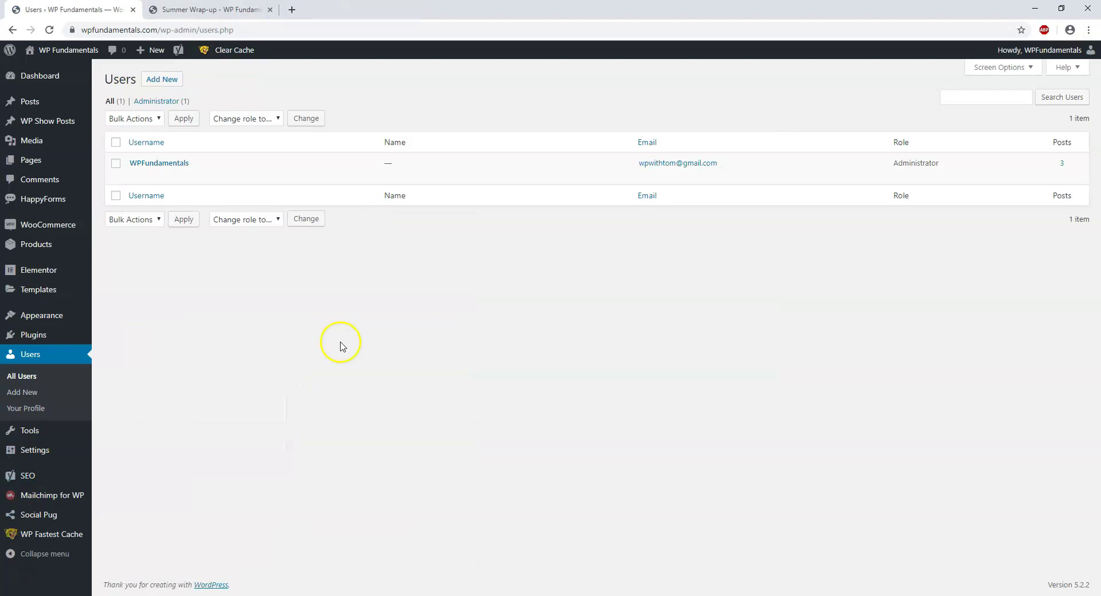